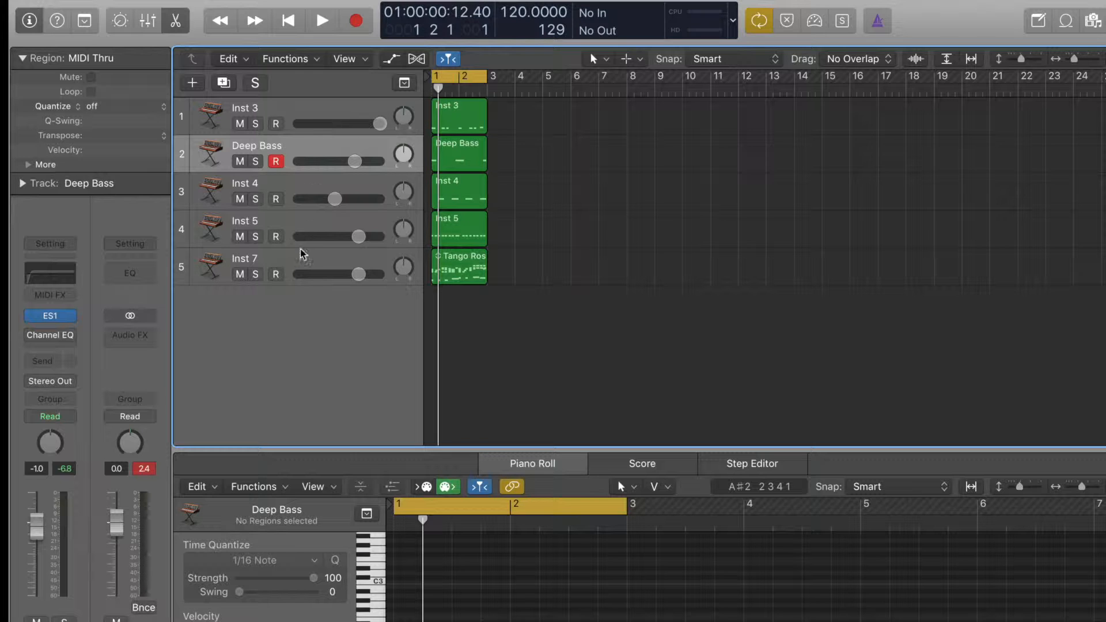
Step: Select the Inst 5, Inst 4 and Inst 3 tracks to review the MIDI notes in their regions
click(305, 232)
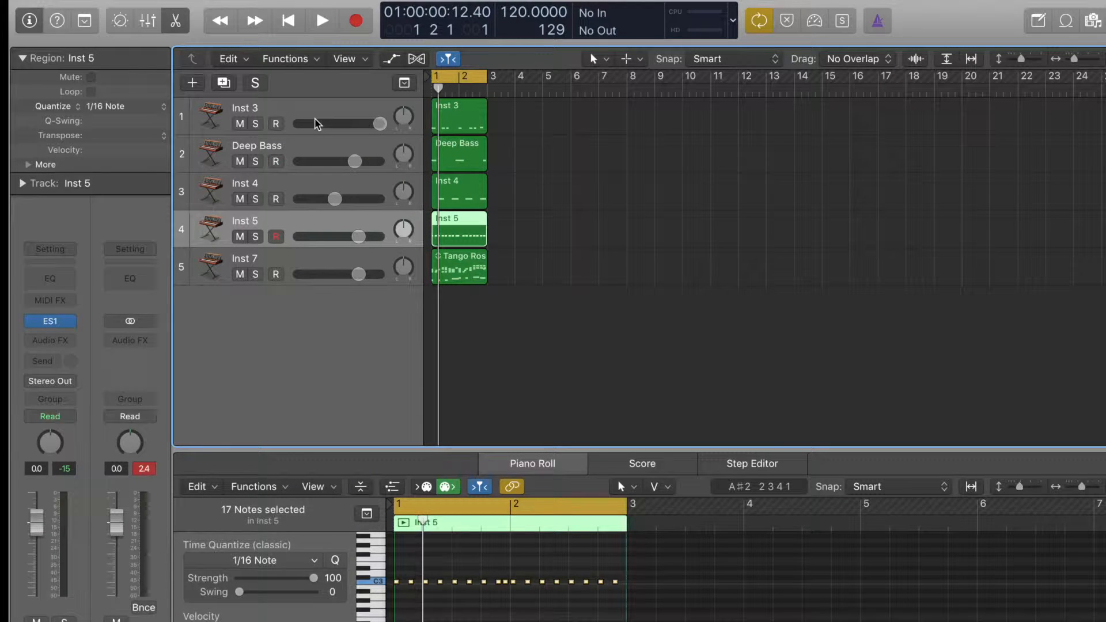
click(306, 183)
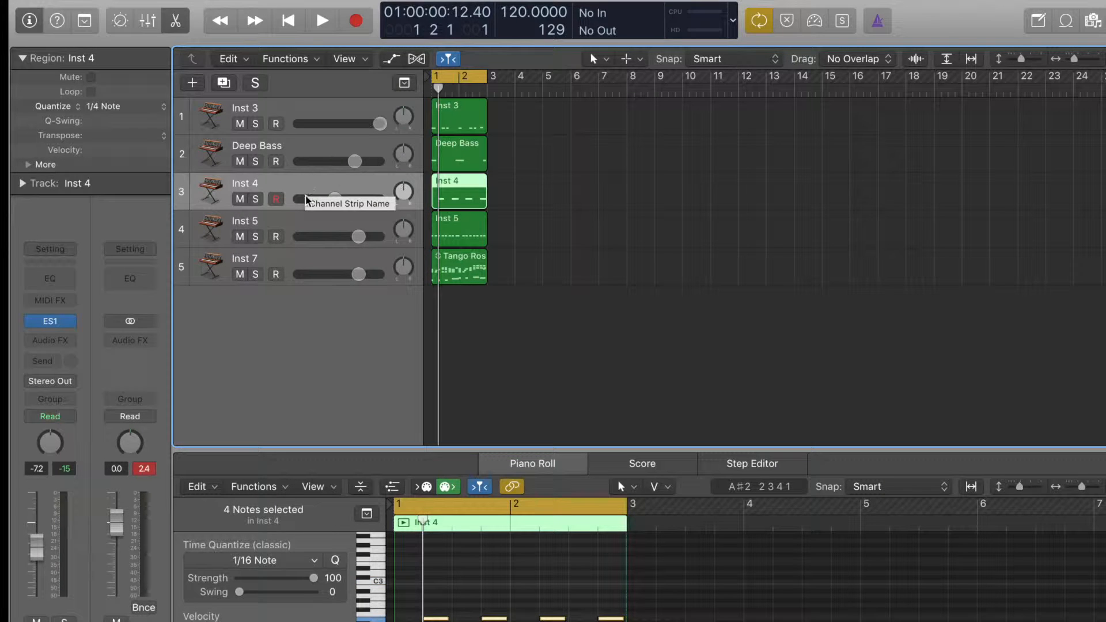
click(304, 225)
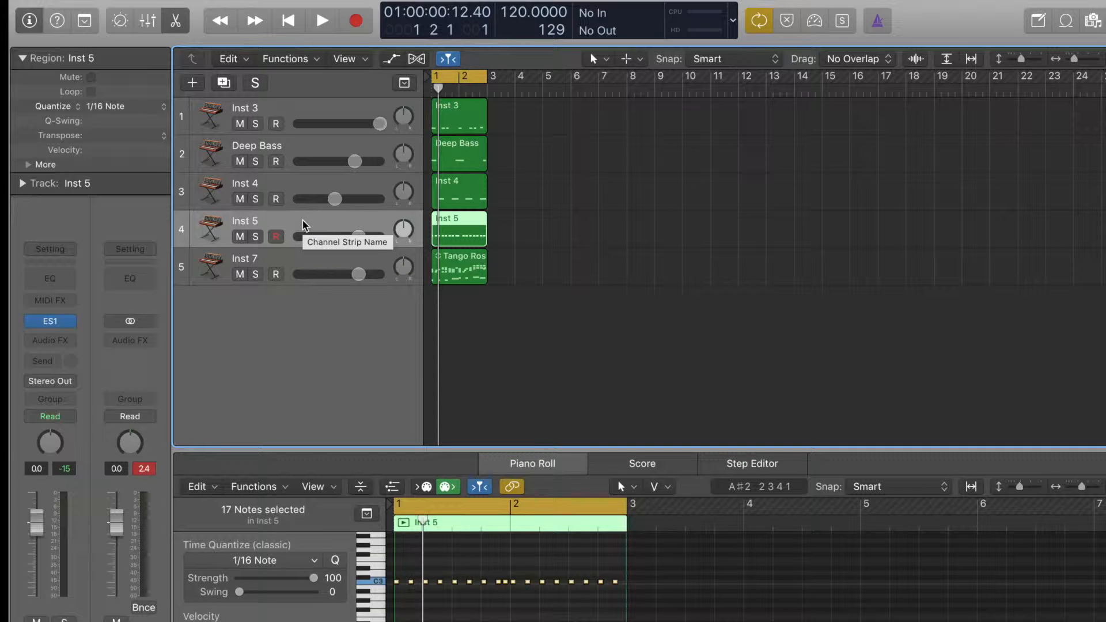
click(338, 105)
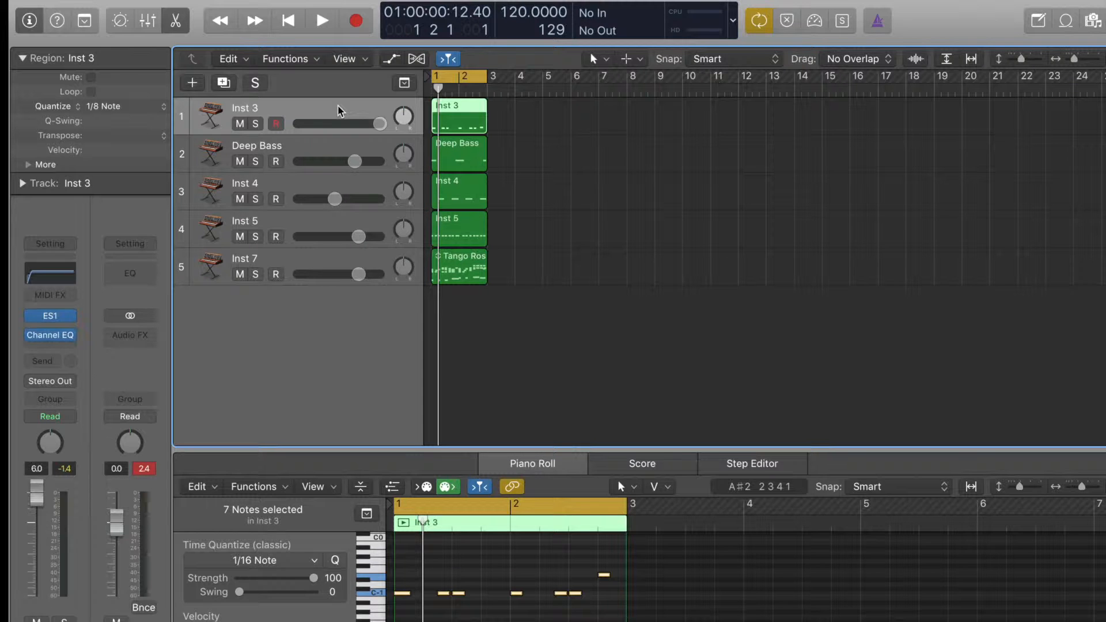
Step: Play the loop while adding solo to Inst 3, Deep Bass, Inst 4, Inst 5 and Inst 7 in turn, then stop and clear all solos
click(255, 125)
key(space)
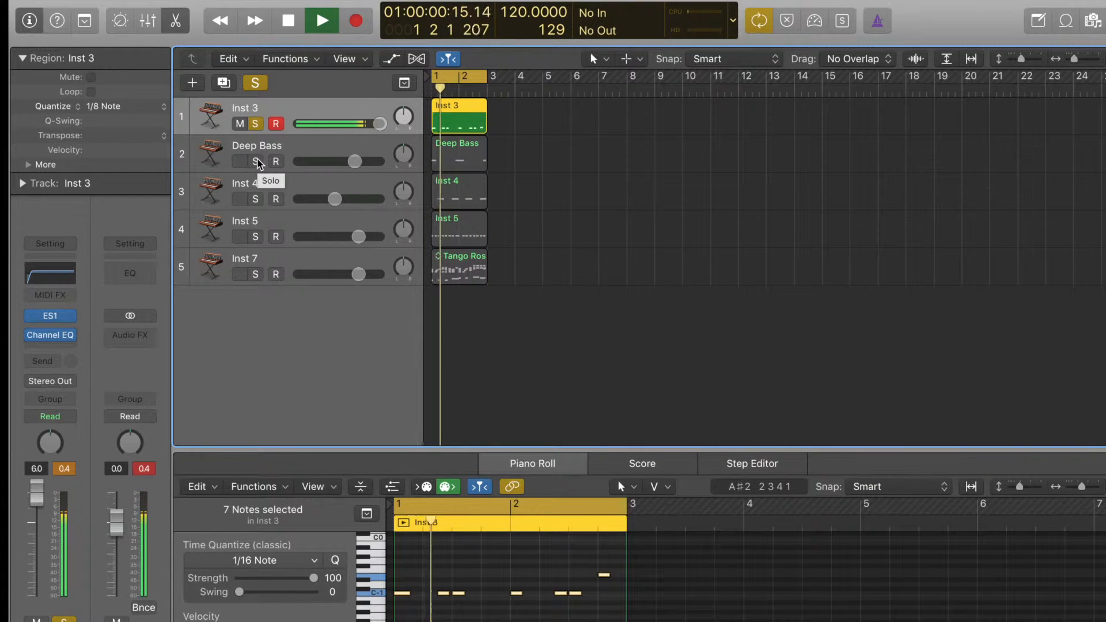
click(257, 162)
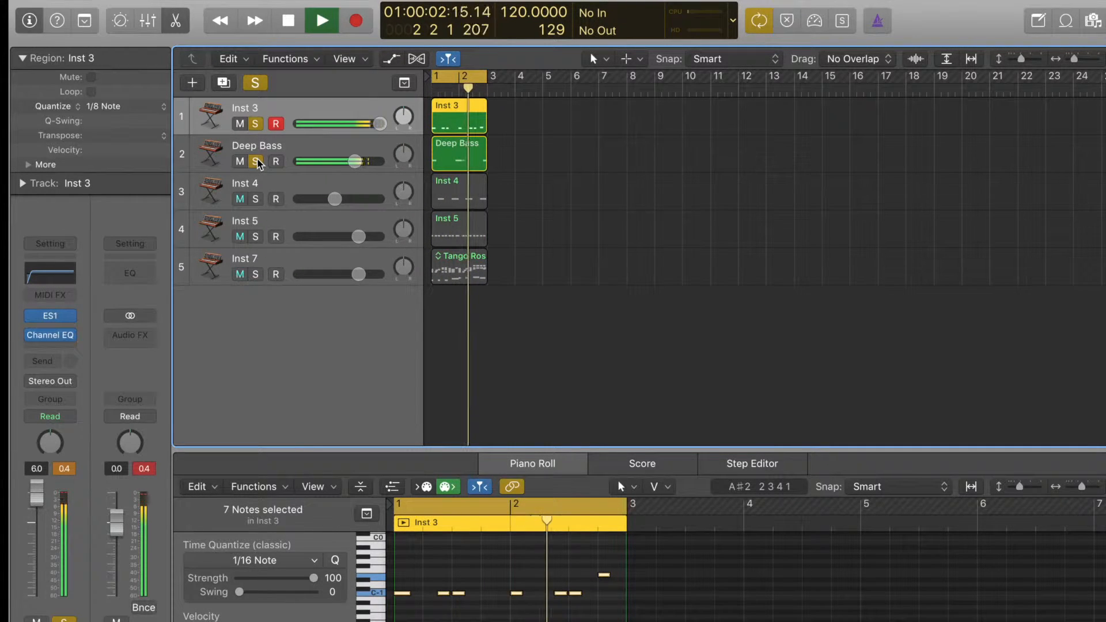
click(256, 199)
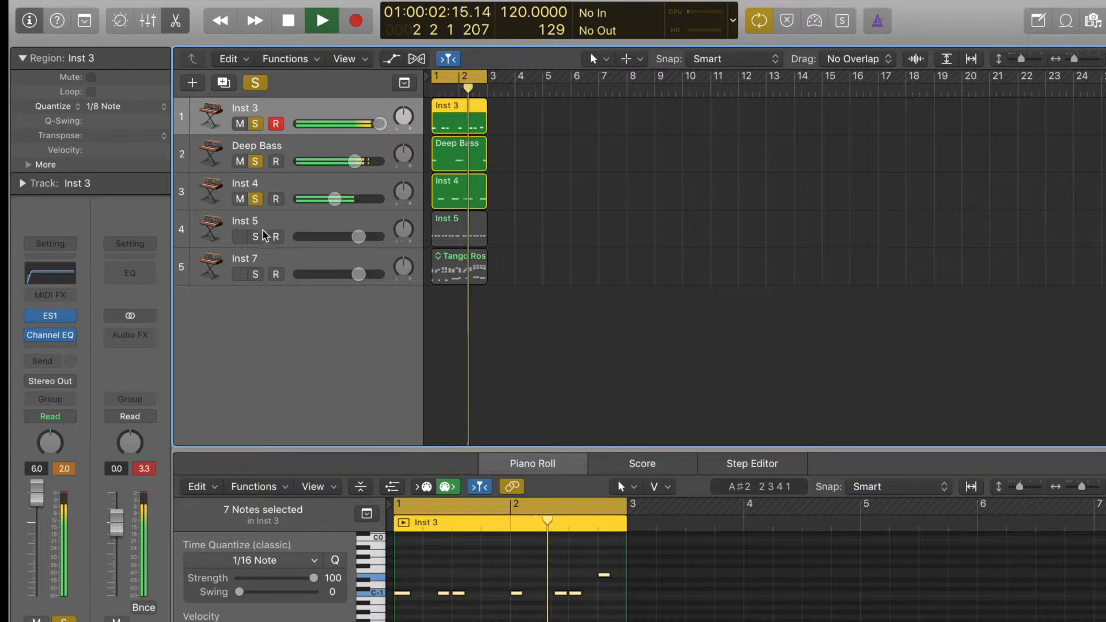
click(261, 225)
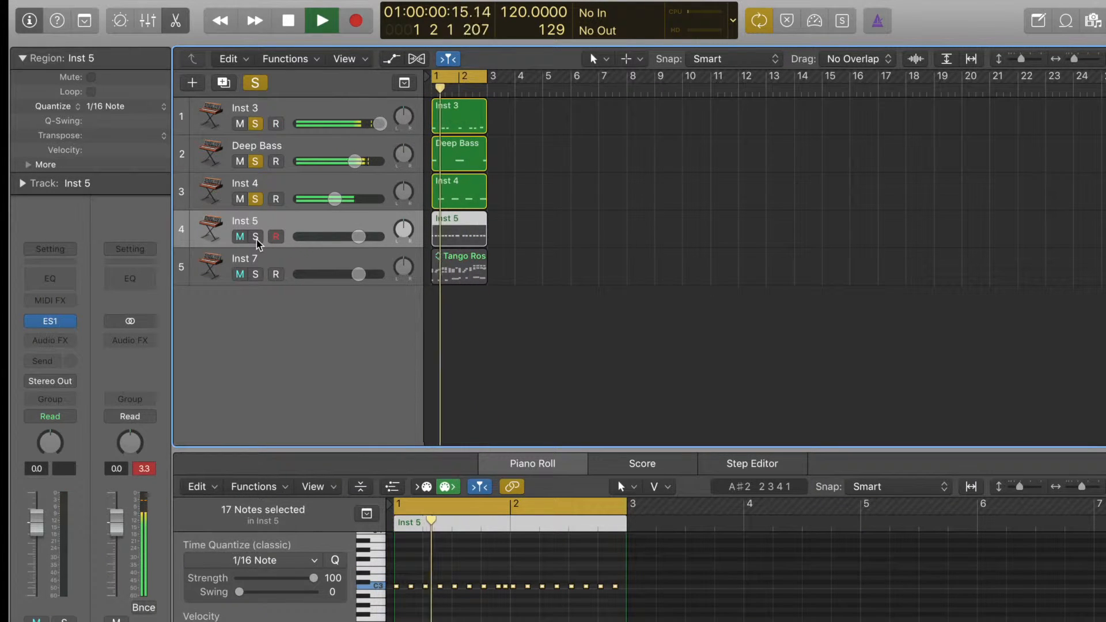
click(257, 240)
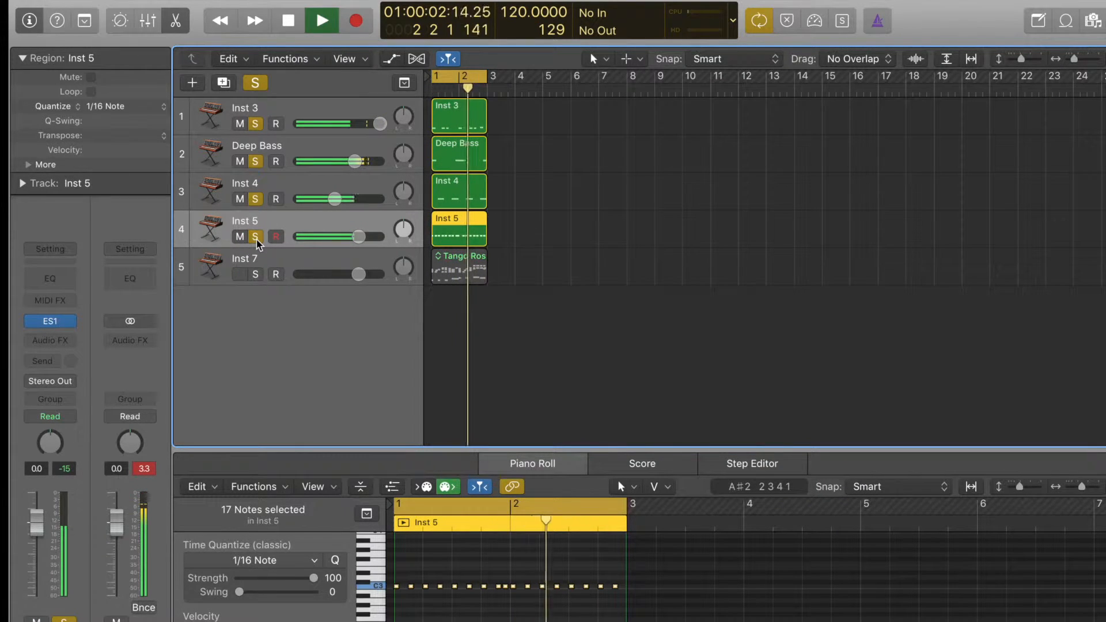
click(257, 275)
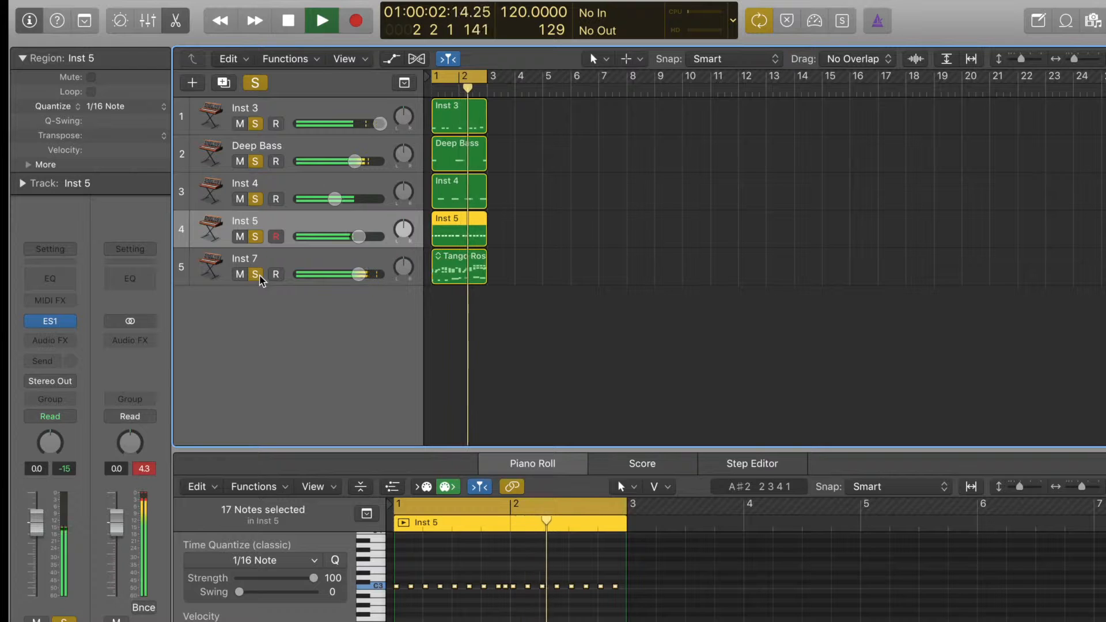
key(space)
click(258, 276)
click(255, 83)
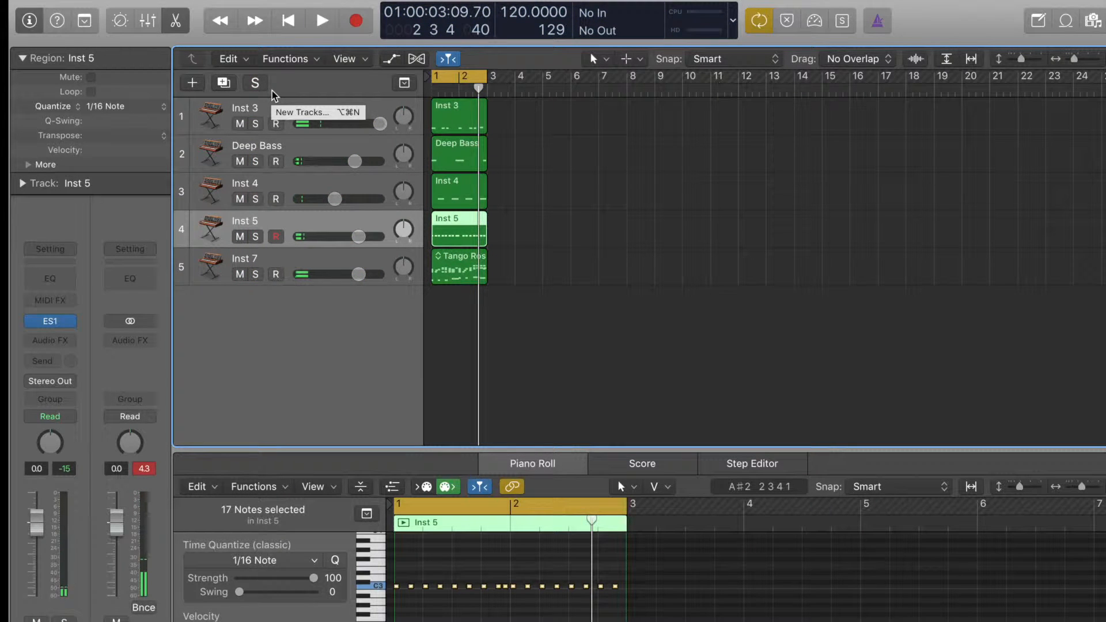
Step: Delete all five instrument tracks with their regions from the project
click(293, 102)
key(super+BackSpace)
key(super+BackSpace)
key(super+BackSpace)
key(super+BackSpace)
key(super+BackSpace)
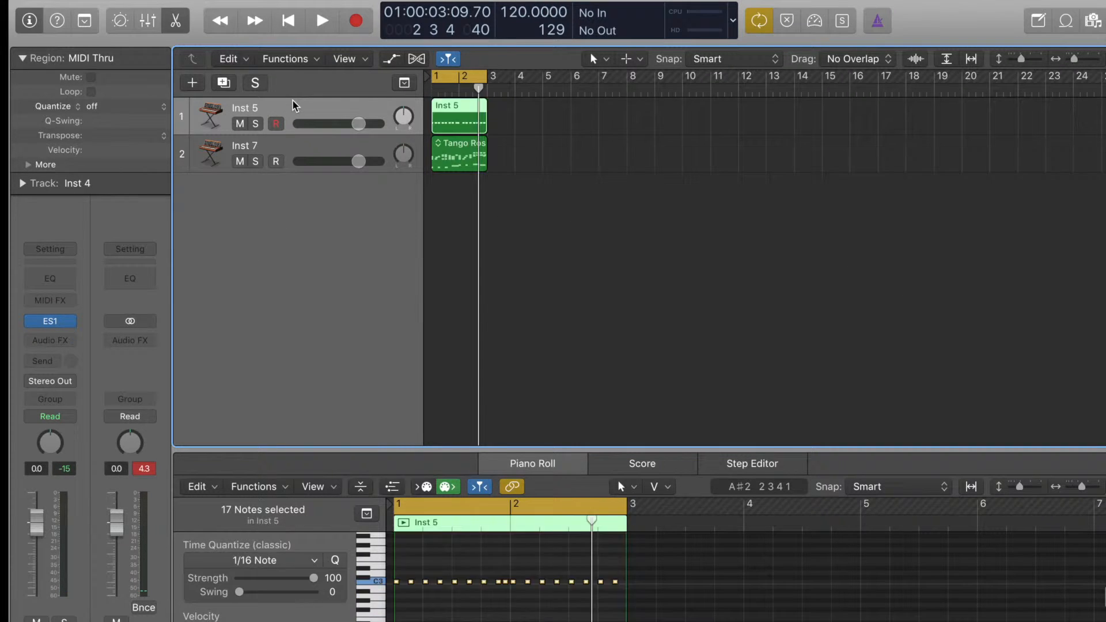
double_click(293, 102)
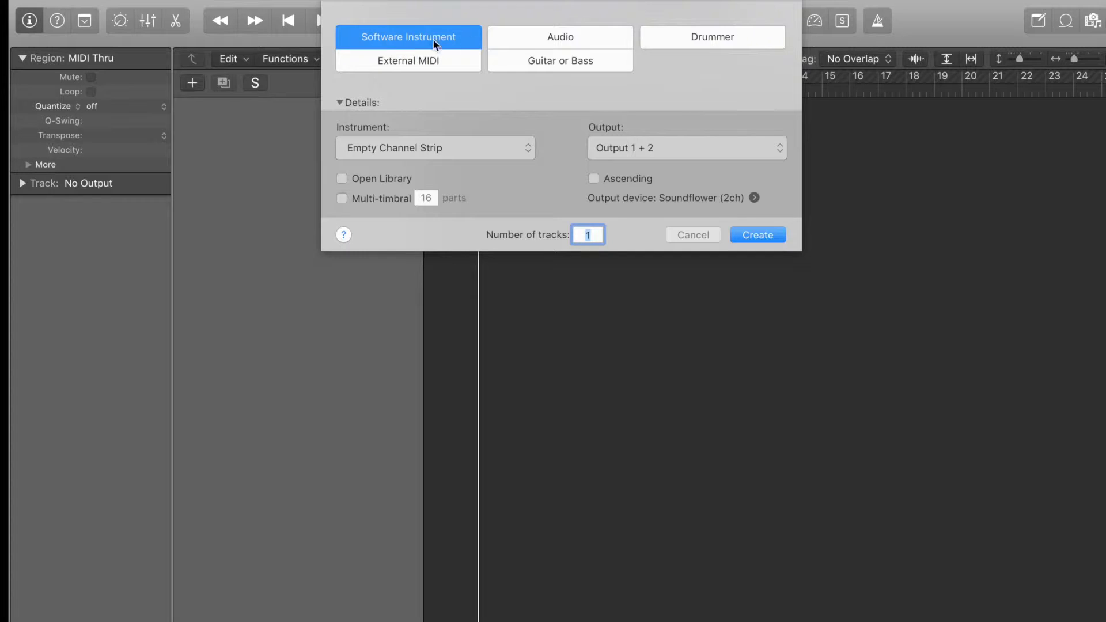
Step: Choose the stereo ES1 (Synthesizer 1) as the instrument for the new software instrument track
click(527, 39)
click(459, 38)
click(511, 151)
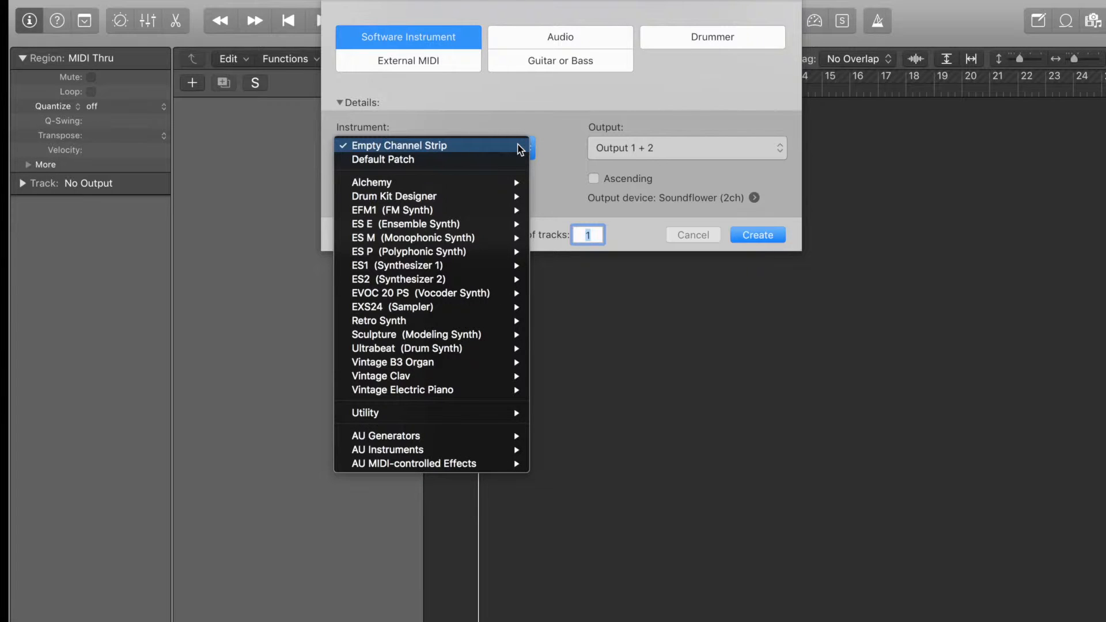
mouse_move(512, 265)
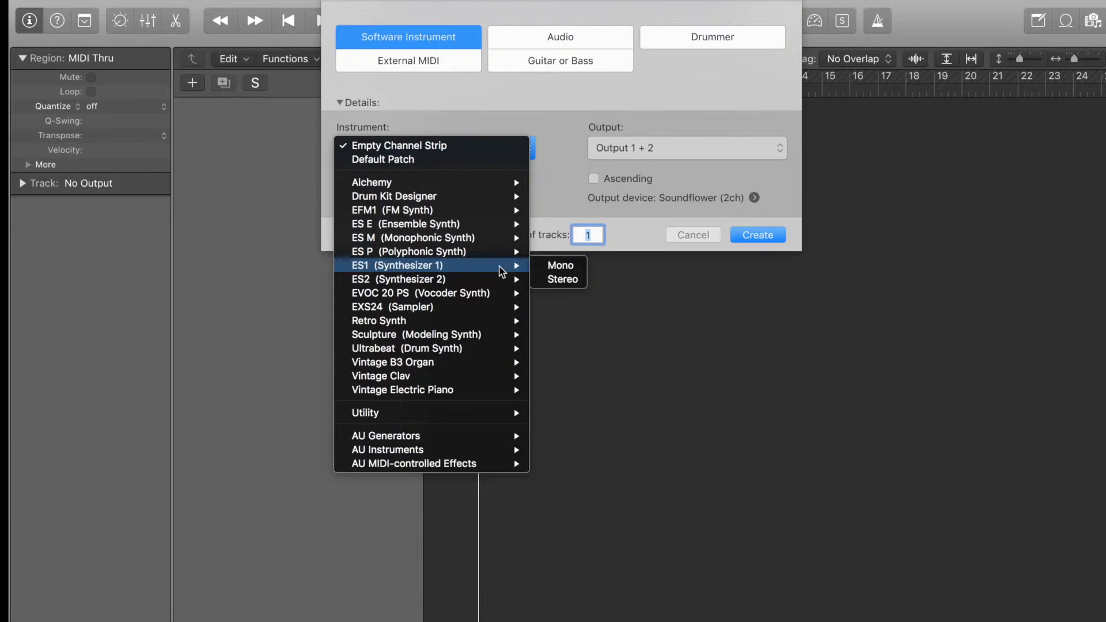
click(583, 279)
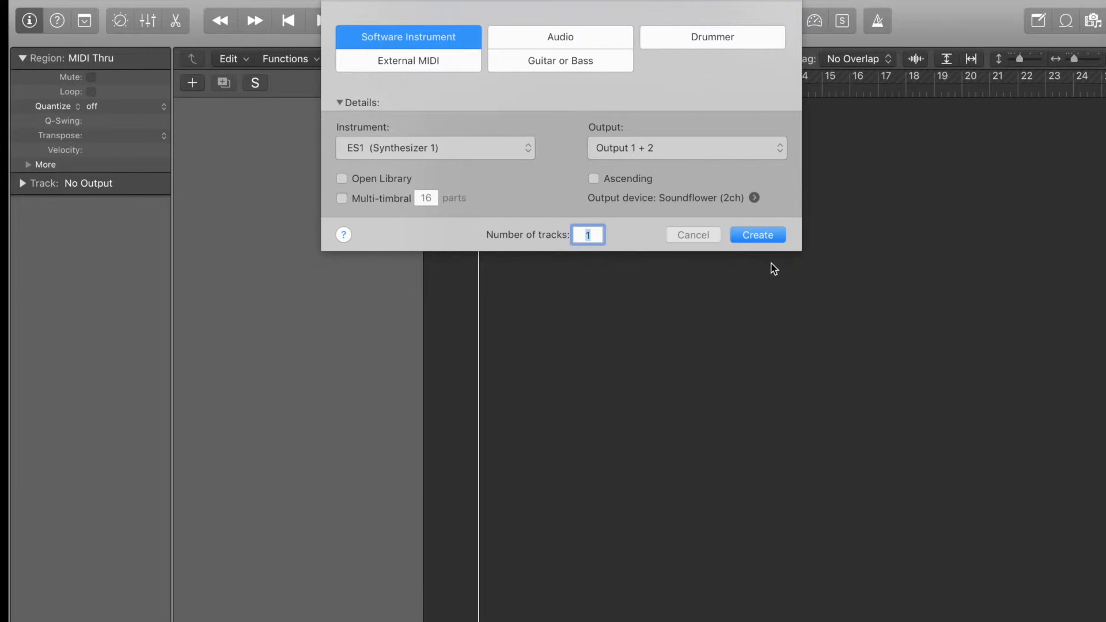
Step: Create one software instrument track with an Empty Channel Strip
click(492, 160)
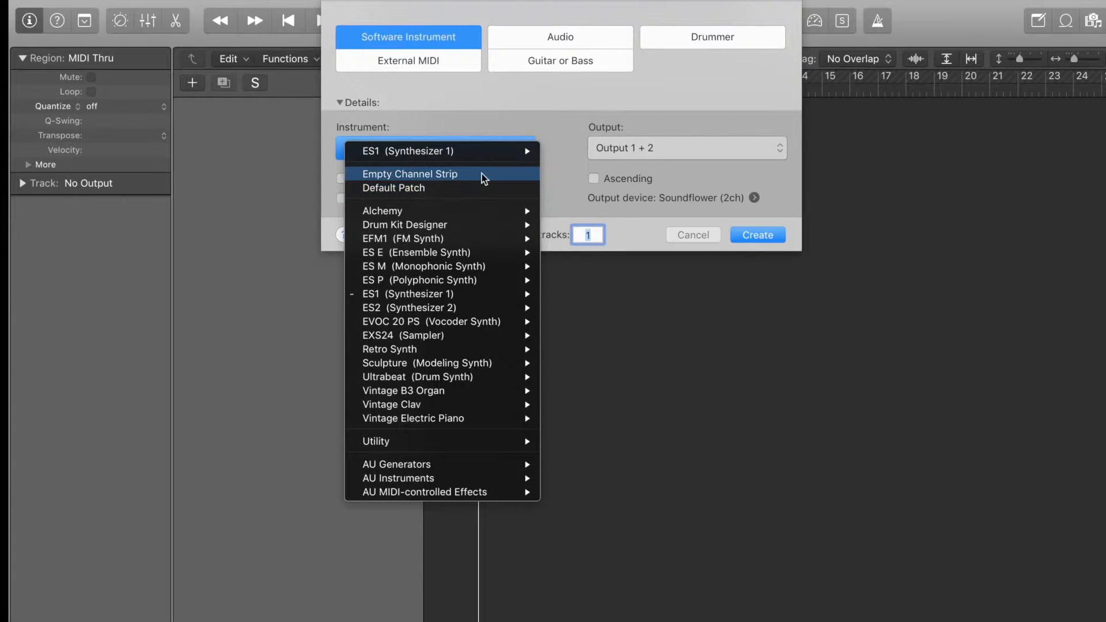
click(481, 173)
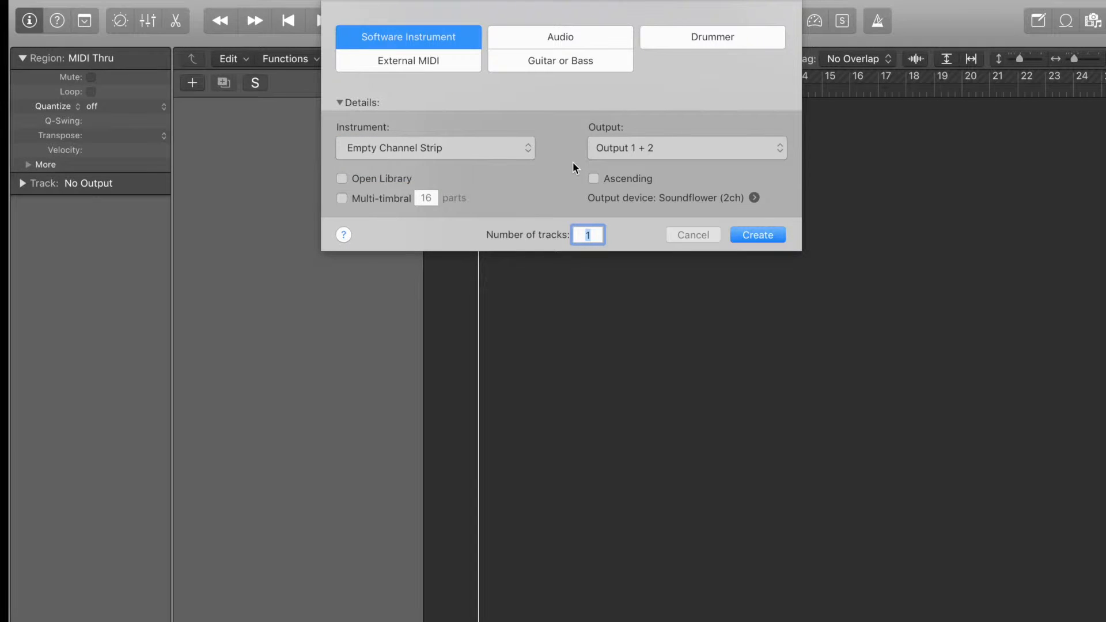
click(772, 235)
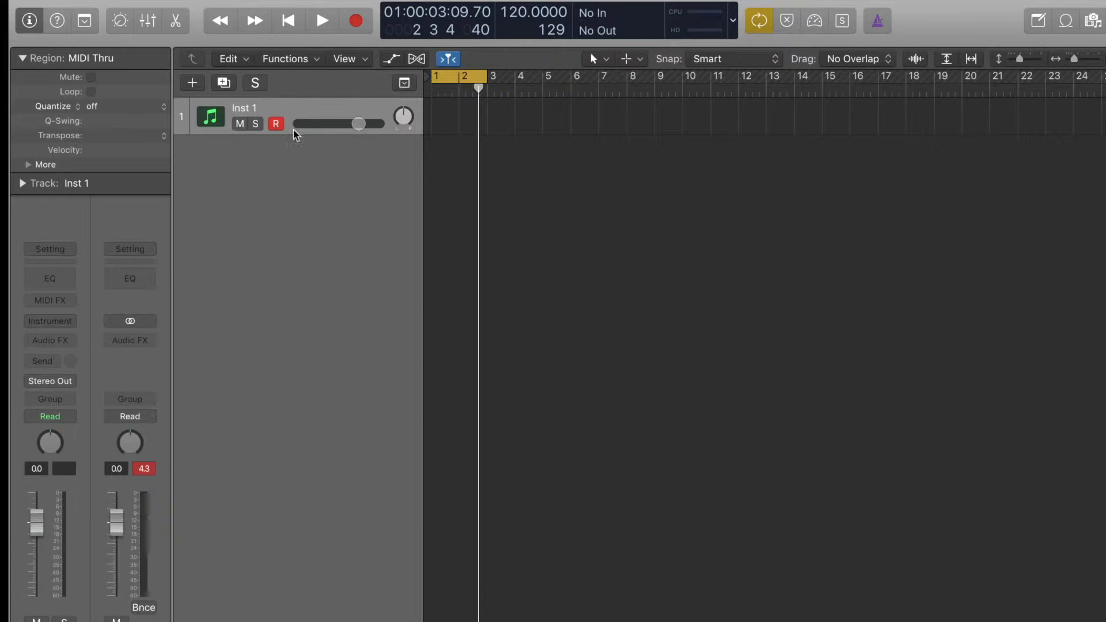
Step: Load the stereo ES1 (Synthesizer 1) on the new track's channel strip and place its plug-in window below the track header
click(71, 323)
mouse_move(162, 452)
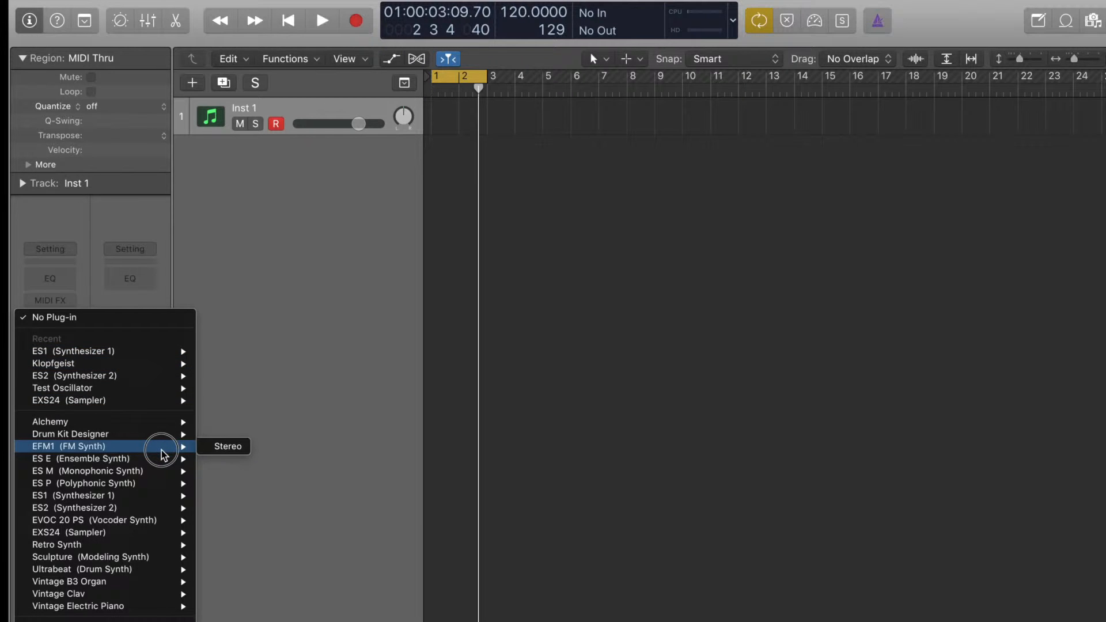
mouse_move(163, 496)
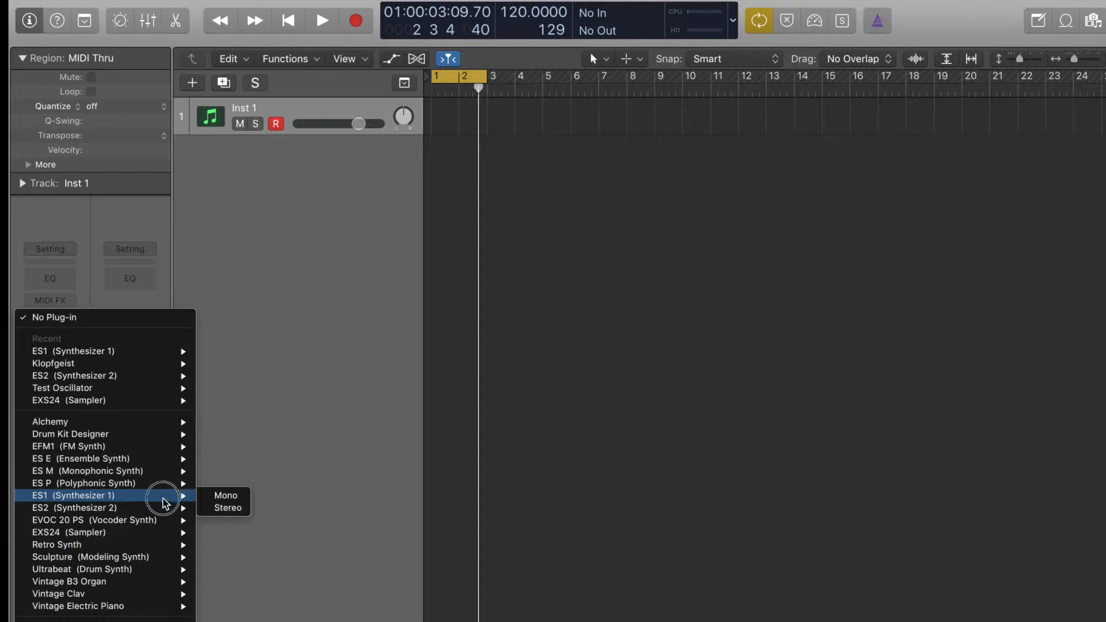
click(229, 508)
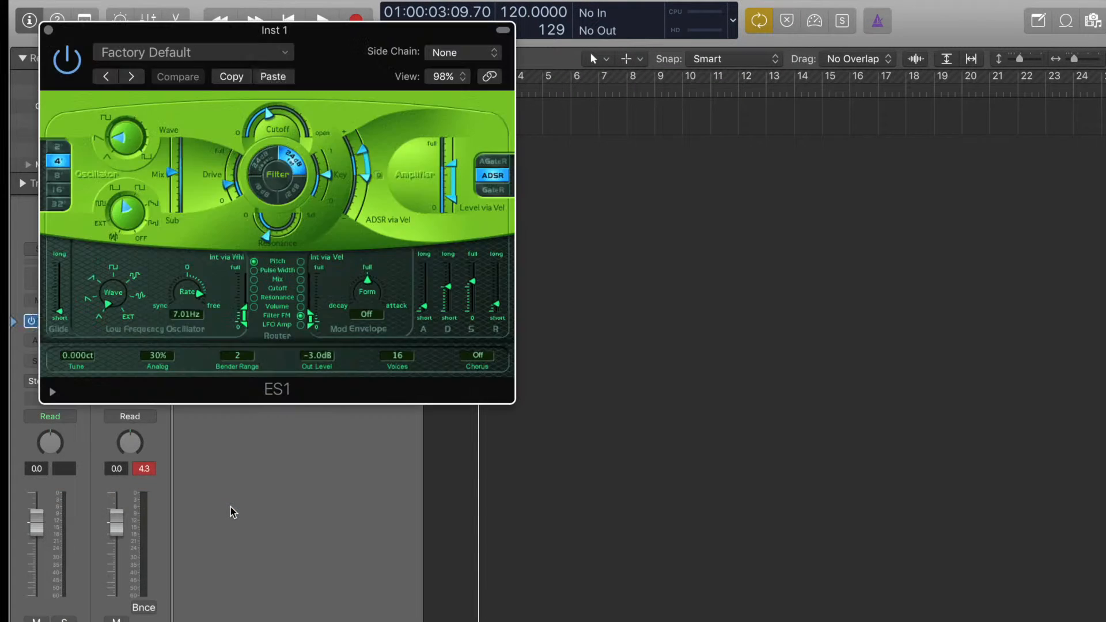
drag(325, 57, 711, 182)
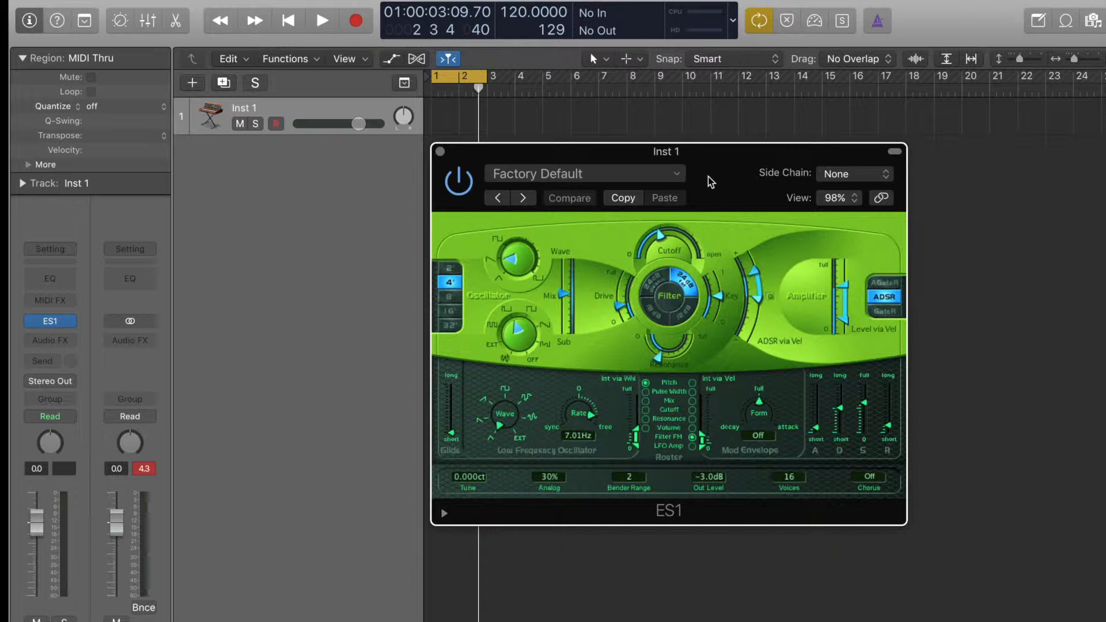
drag(707, 176, 457, 173)
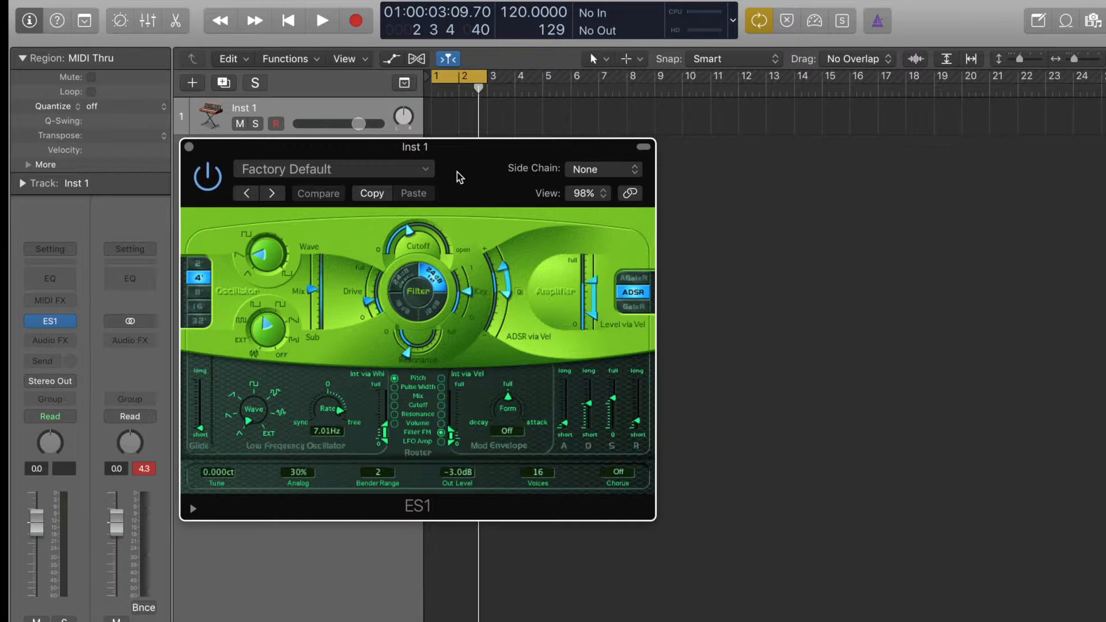
Step: Open the Musical Typing keyboard and play several test notes through the ES1
click(778, 248)
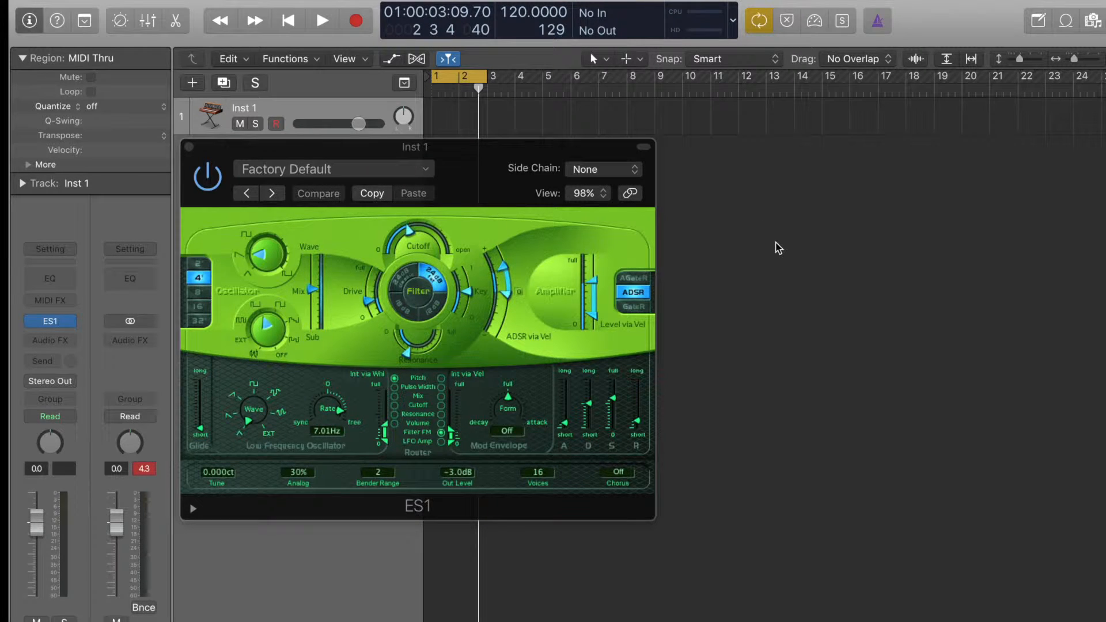
key(super+k)
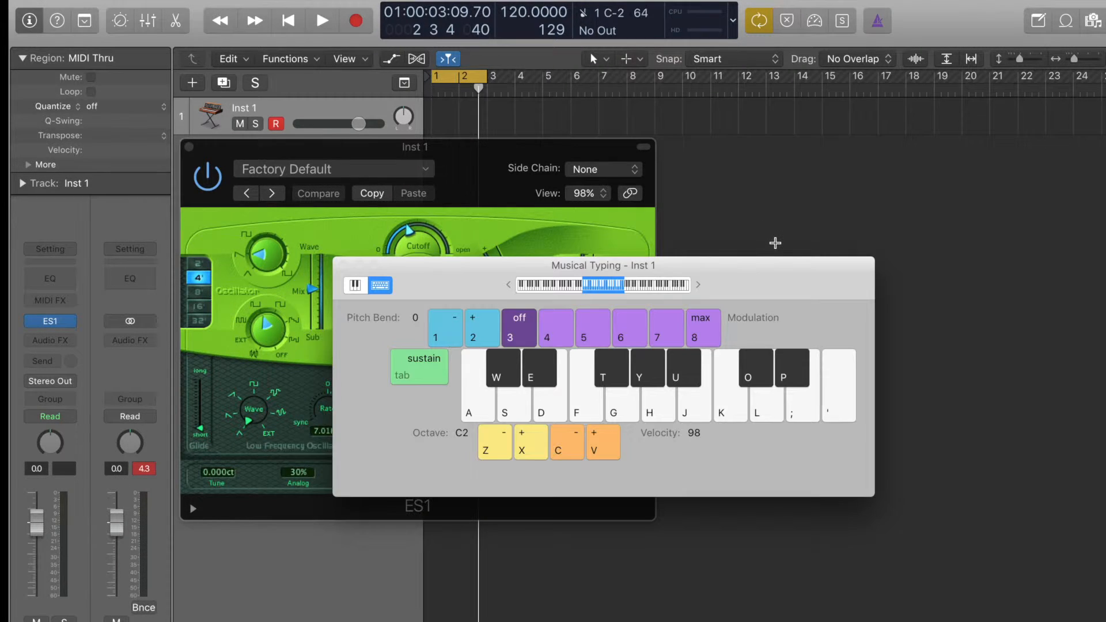
drag(759, 287, 884, 313)
key(a)
key(d)
key(k)
key(a)
key(k)
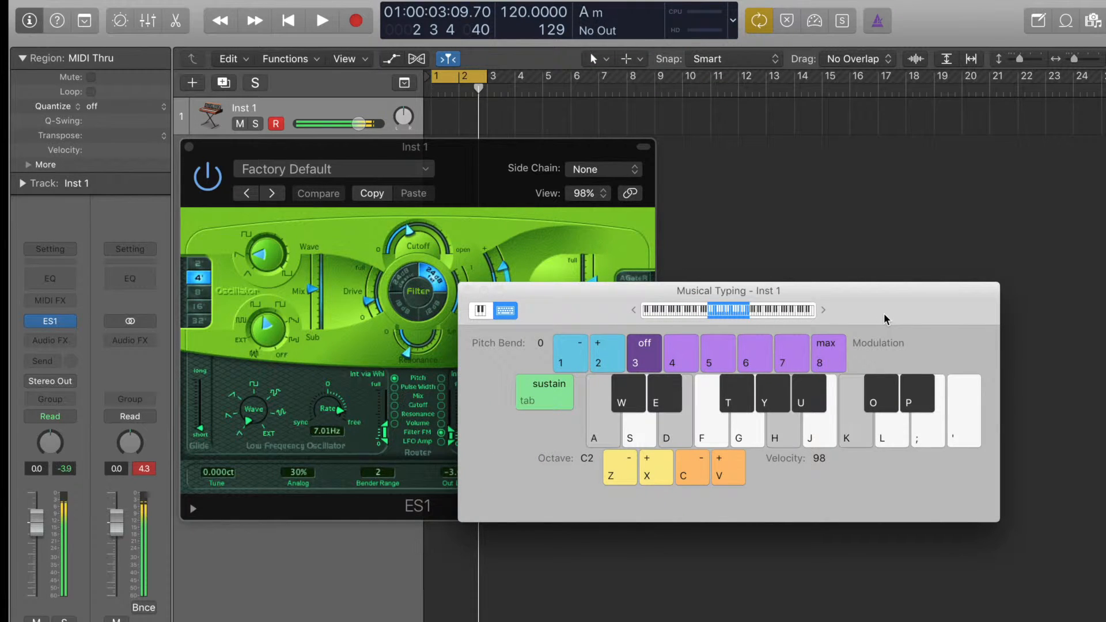
key(g)
key(j)
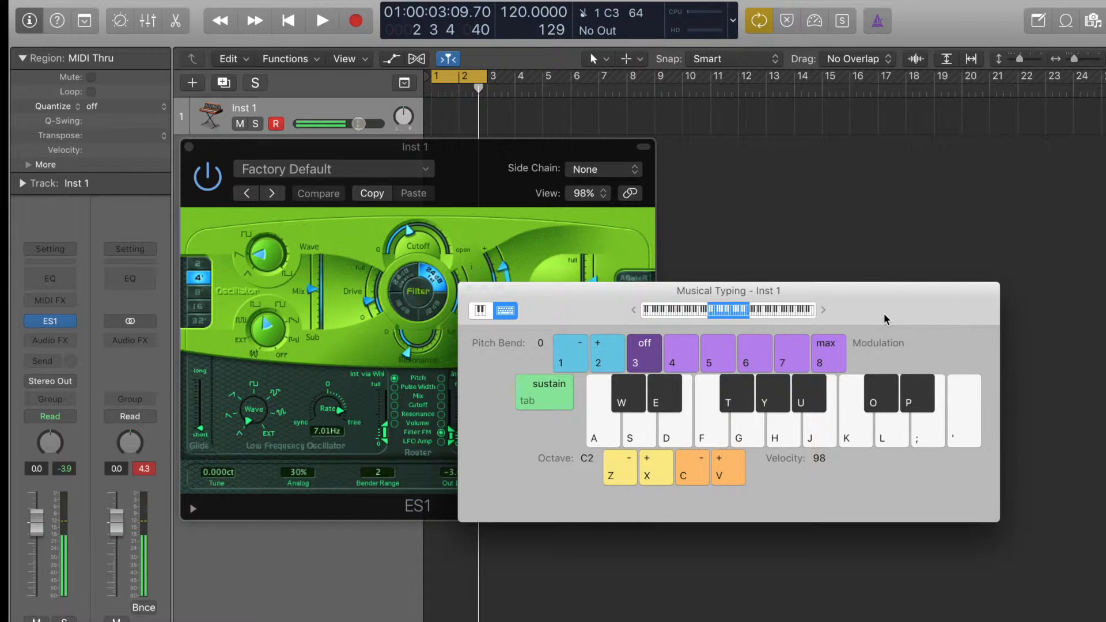
Step: Arrange the ES1 plug-in window and the Musical Typing keyboard side by side without overlap
drag(883, 312, 936, 269)
drag(461, 171, 340, 79)
drag(908, 255, 946, 193)
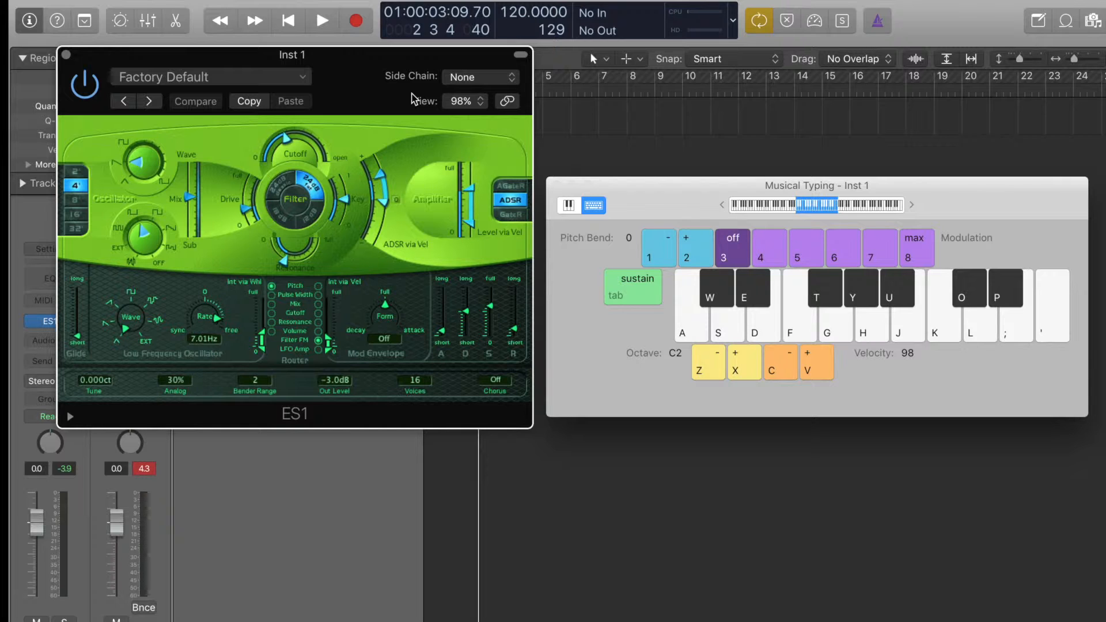
Step: Play C, G, B, A, G, F, E, D and C on the Musical Typing keyboard to hear the ES1 sound
key(a)
key(g)
key(j)
key(h)
key(g)
key(f)
key(d)
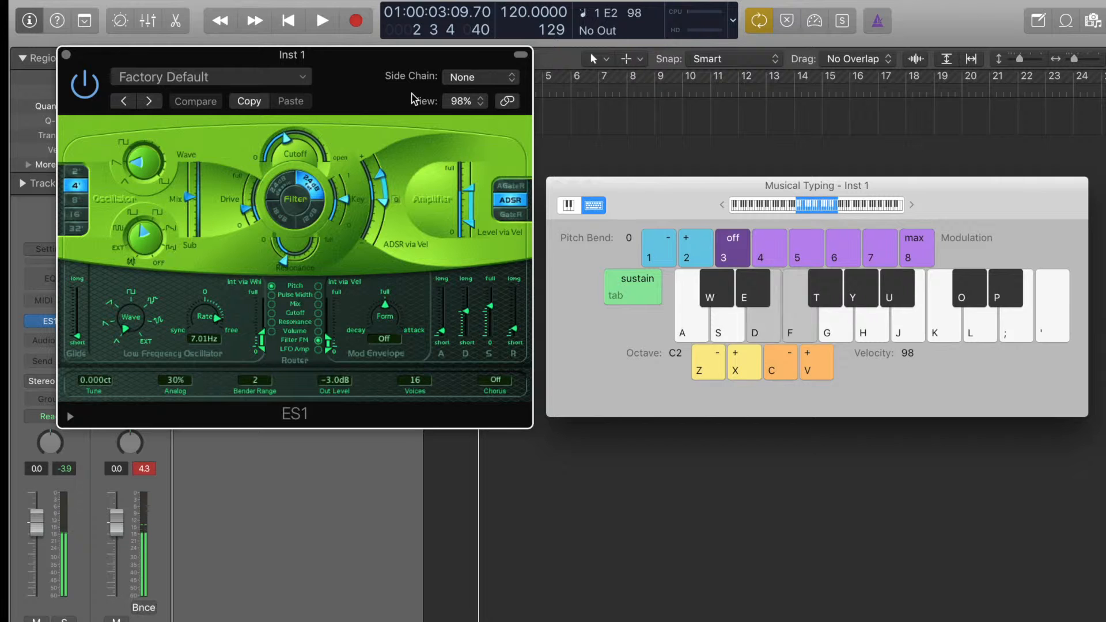
key(s)
key(a)
Step: Open the Loop Browser, move the Musical Typing keyboard clear of its list, and browse the available Apple Loops
click(1065, 21)
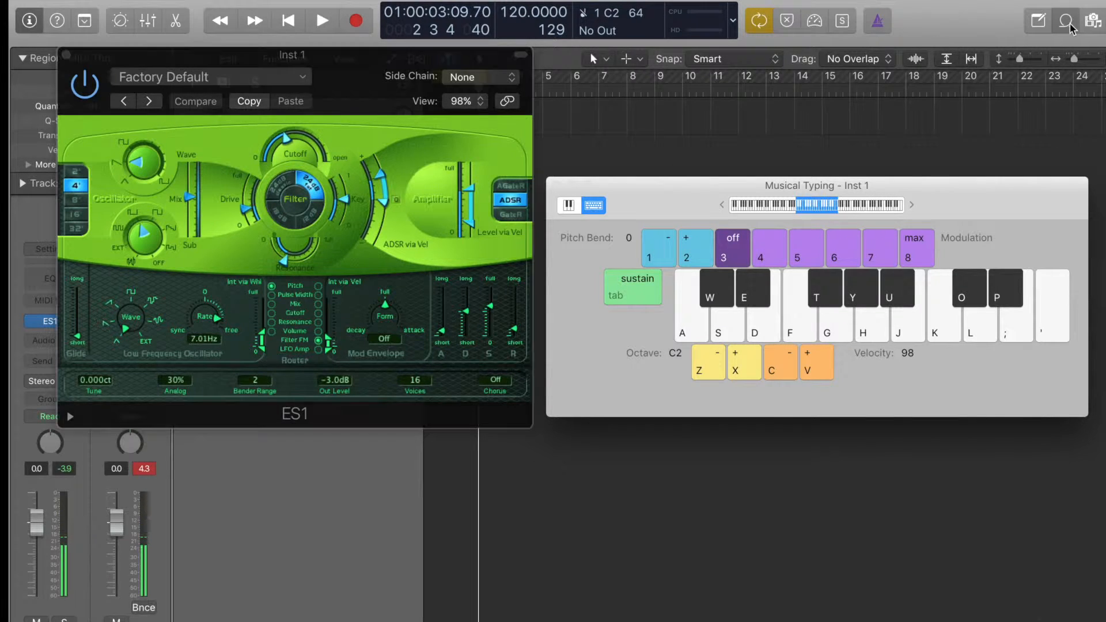
drag(1008, 196, 736, 161)
scroll(907, 548, down, 10)
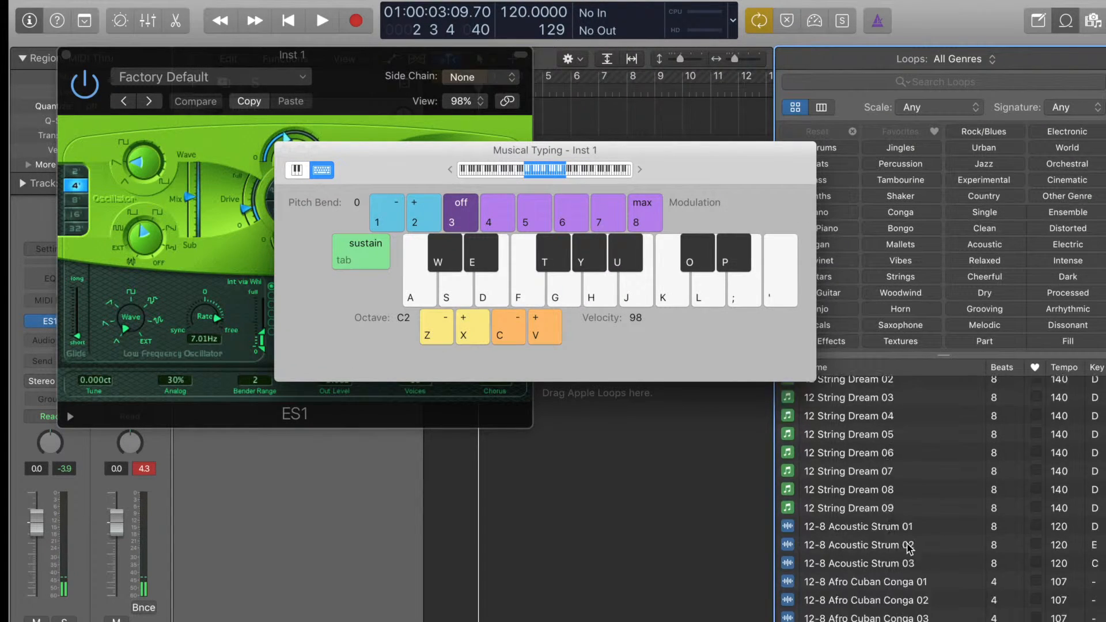
scroll(907, 549, down, 15)
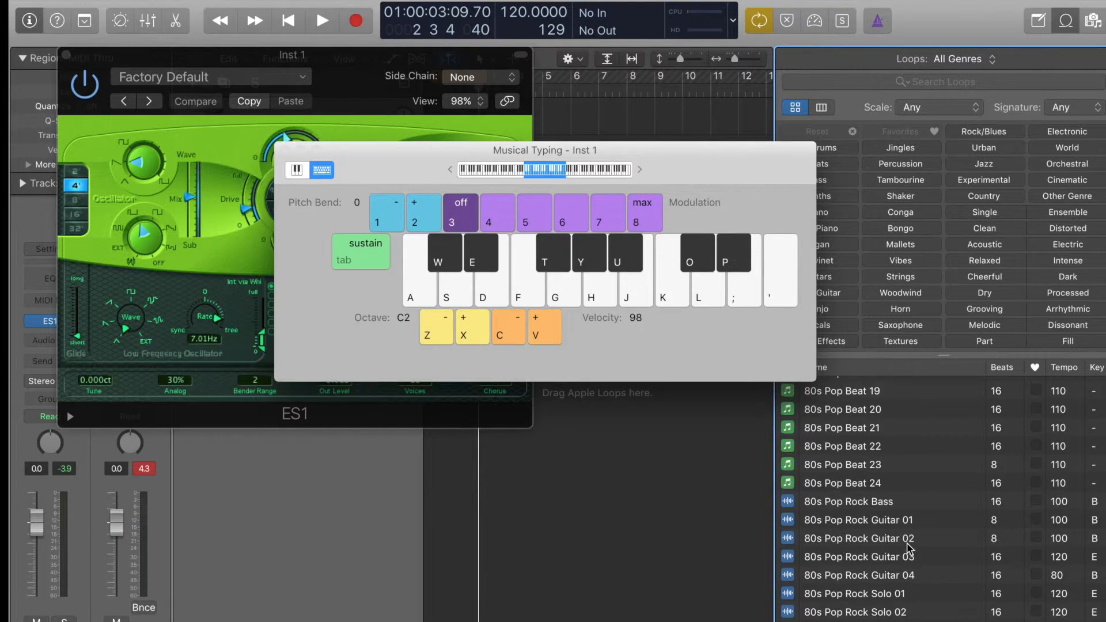
scroll(908, 548, down, 20)
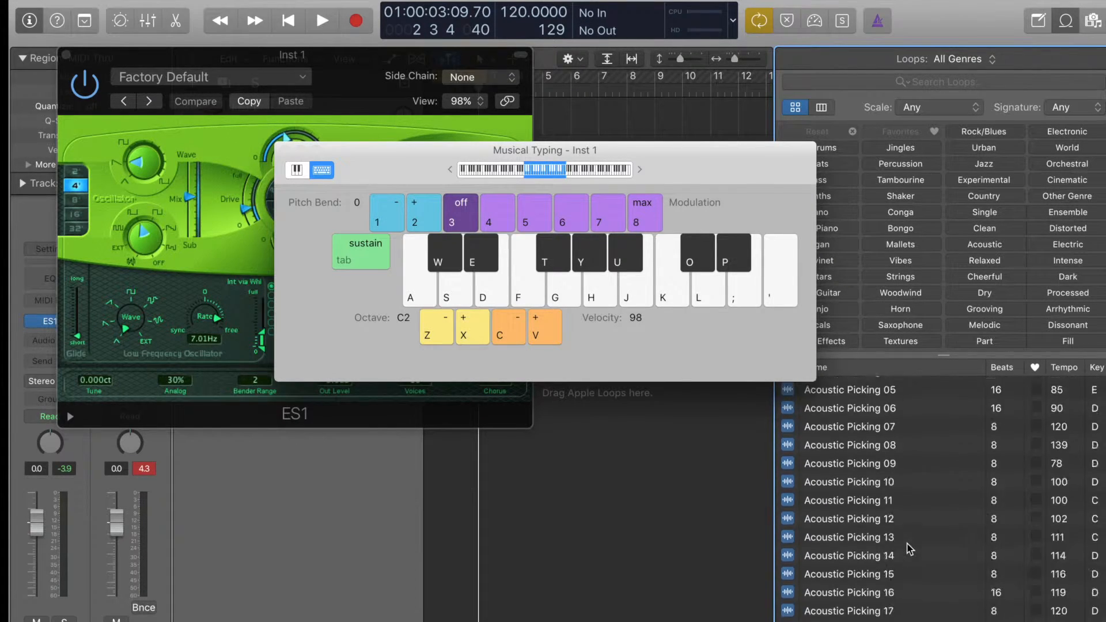
scroll(909, 548, down, 20)
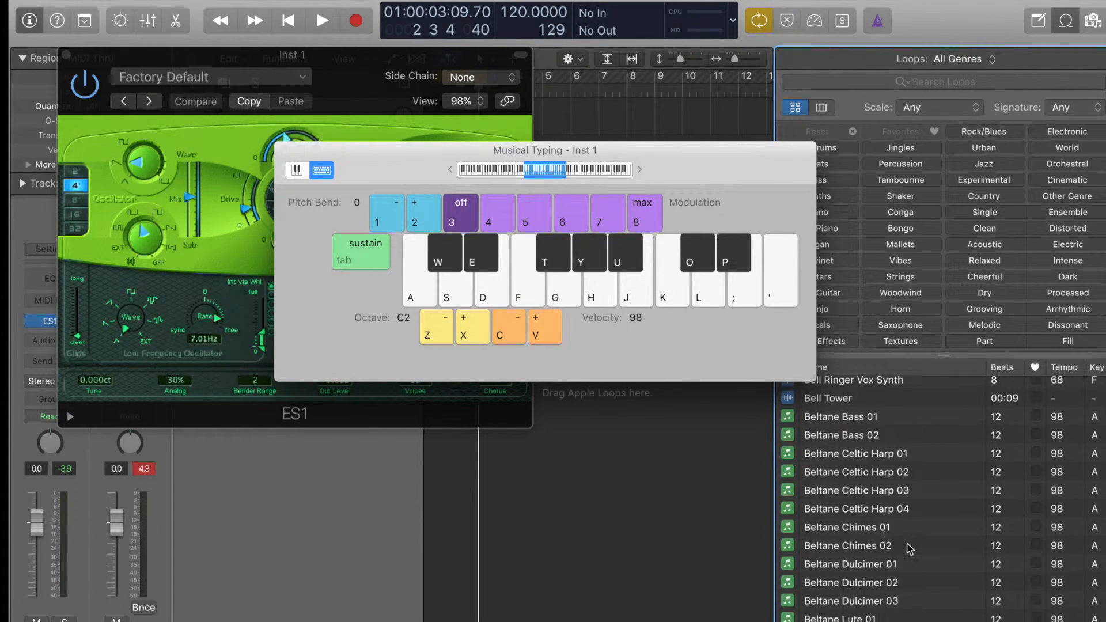
Step: Preview the Beltane Celtic Harp 04 loop, clear the floating windows from the tracks area, and add the loop on a new track
click(857, 507)
click(66, 54)
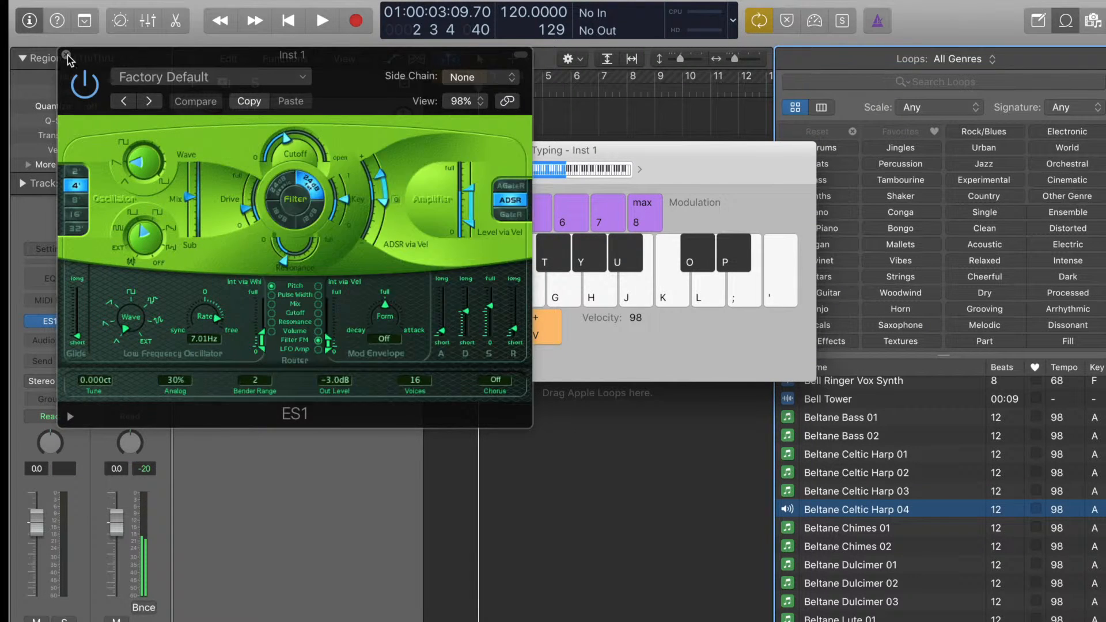
drag(721, 193, 578, 444)
drag(867, 511, 457, 202)
click(579, 216)
Step: Move the harp region onto the Inst 1 track at bar 1 and delete the leftover loop track
drag(476, 151, 470, 118)
click(355, 147)
key(super+BackSpace)
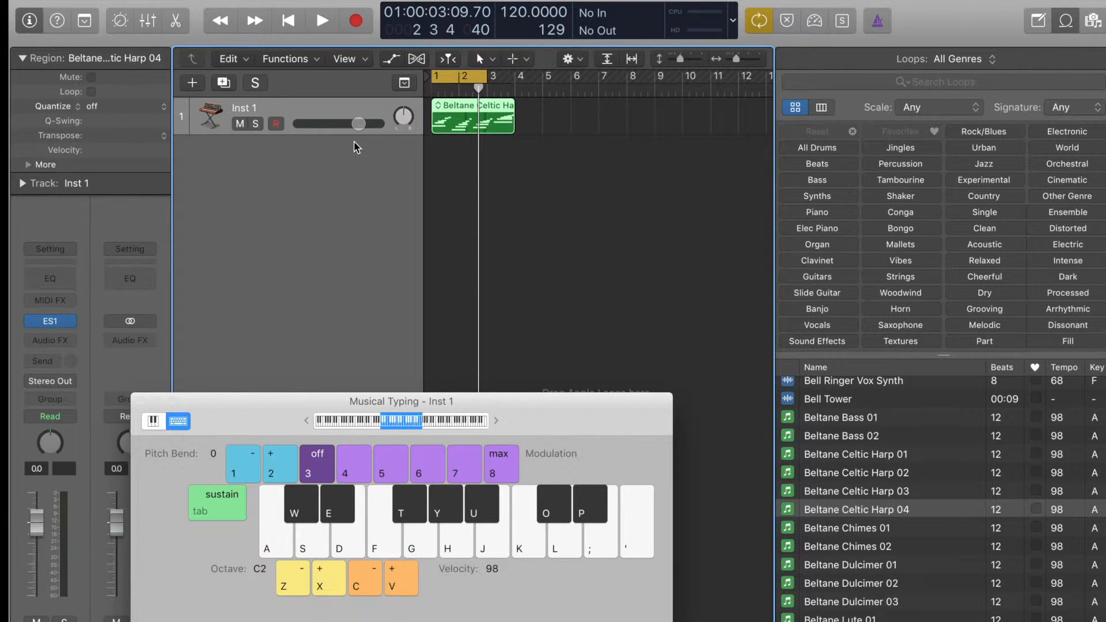
Step: Close the Loop Browser, reopen the ES1 plug-in window, and place the Musical Typing keyboard beside it
click(1061, 25)
drag(534, 405, 775, 259)
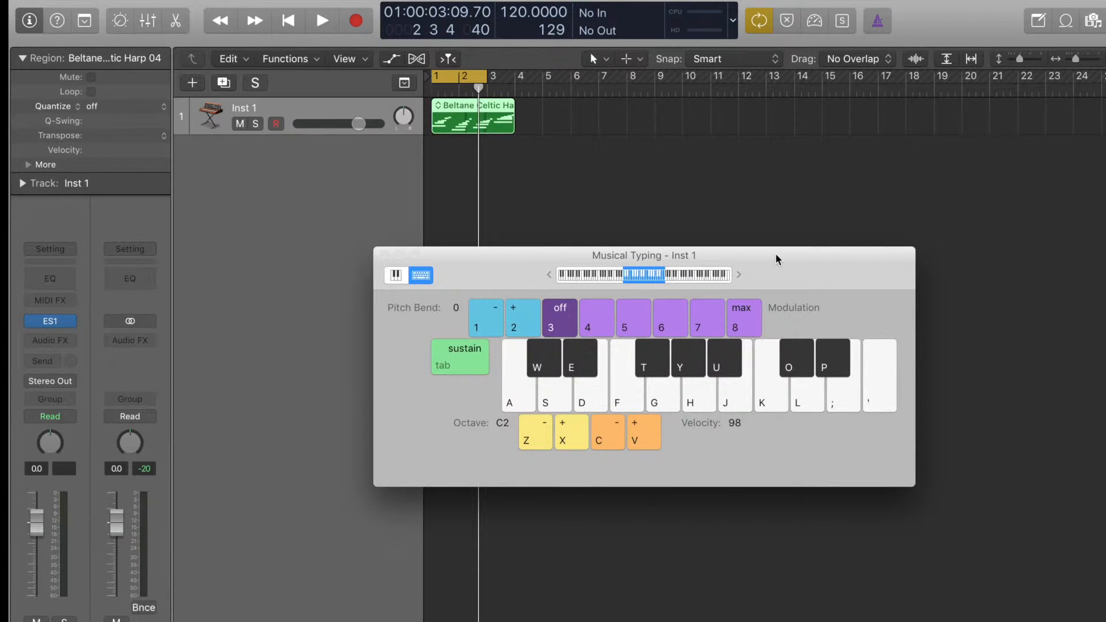
click(50, 320)
click(787, 273)
drag(786, 273, 950, 227)
Step: Play the harp region through the ES1 while adjusting the system volume
key(XF86AudioRaiseVolume)
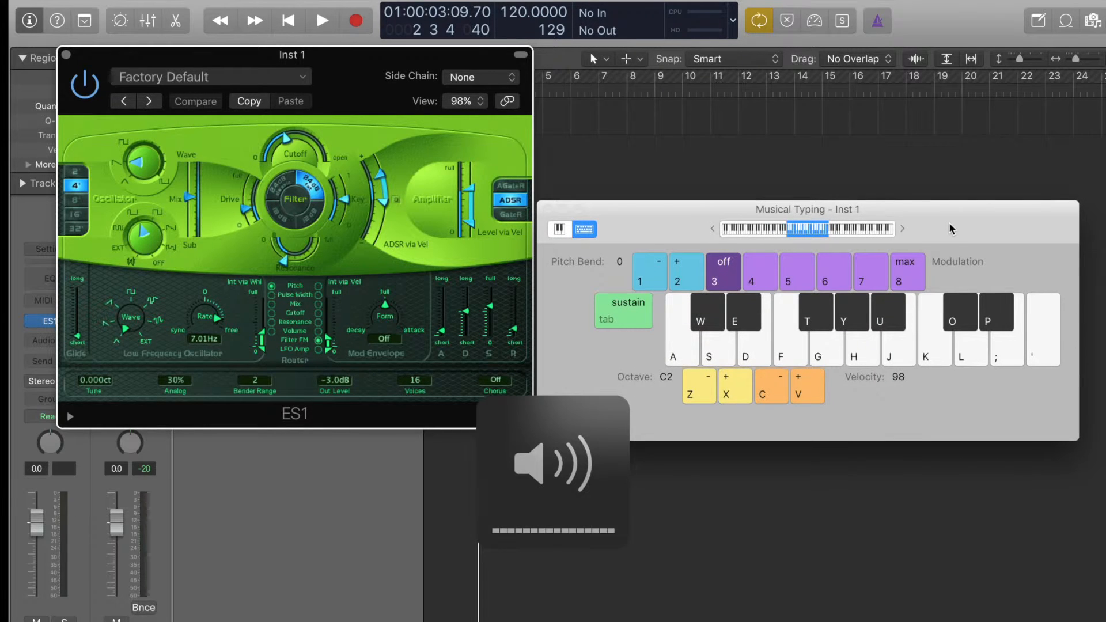
key(space)
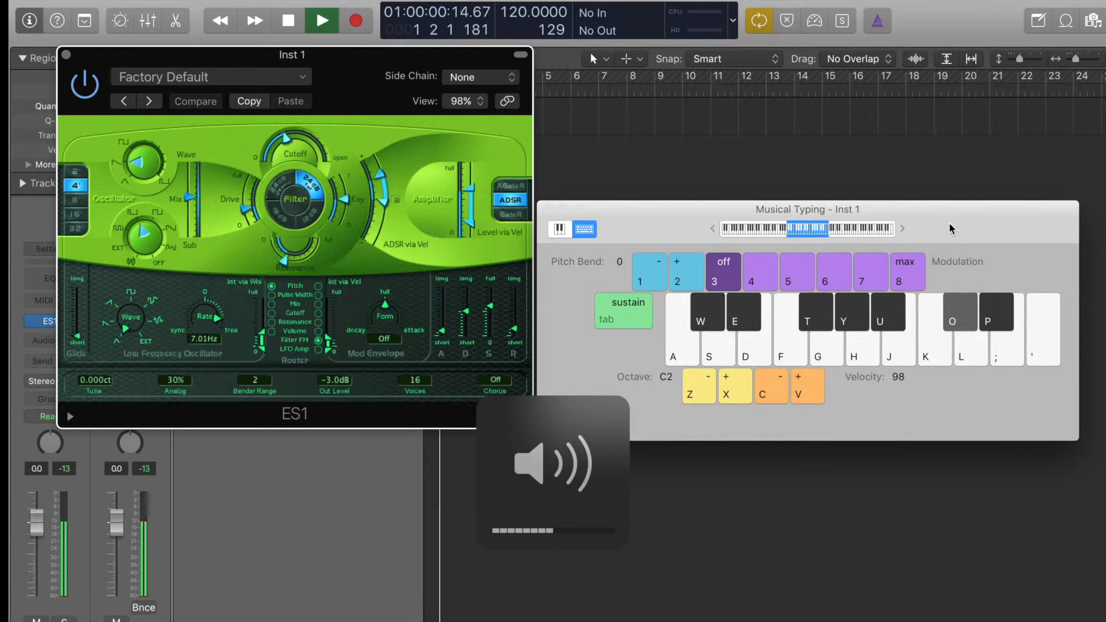
key(f)
key(k)
key(apostrophe)
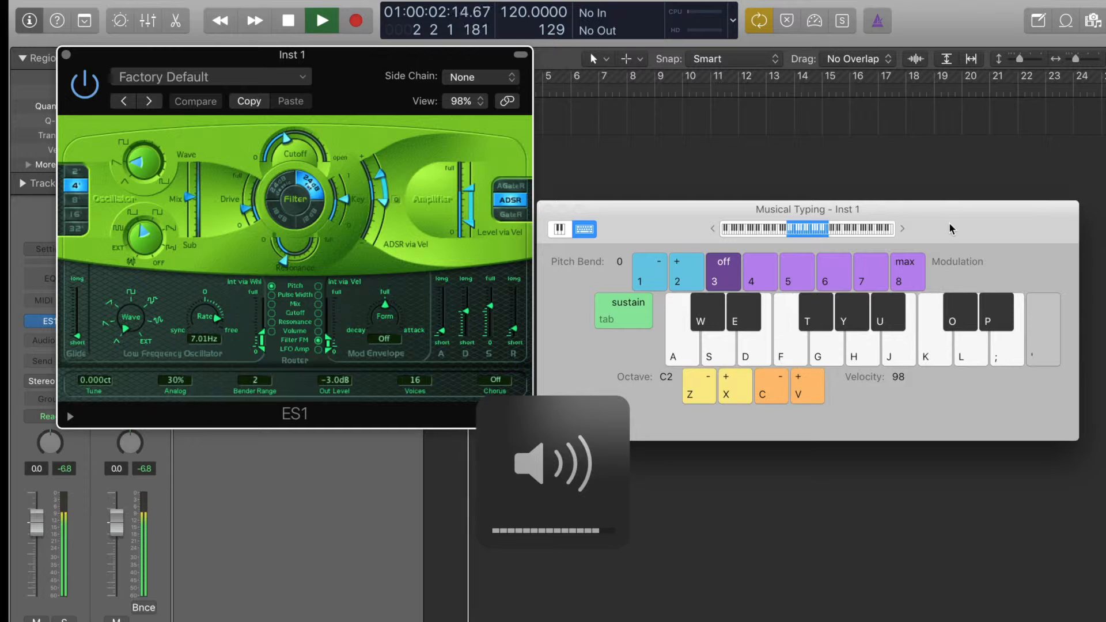
key(u)
key(apostrophe)
Step: Open the harp region in the Piano Roll, move the ES1 window back up, and close the Musical Typing keyboard
drag(354, 95, 352, 270)
double_click(486, 125)
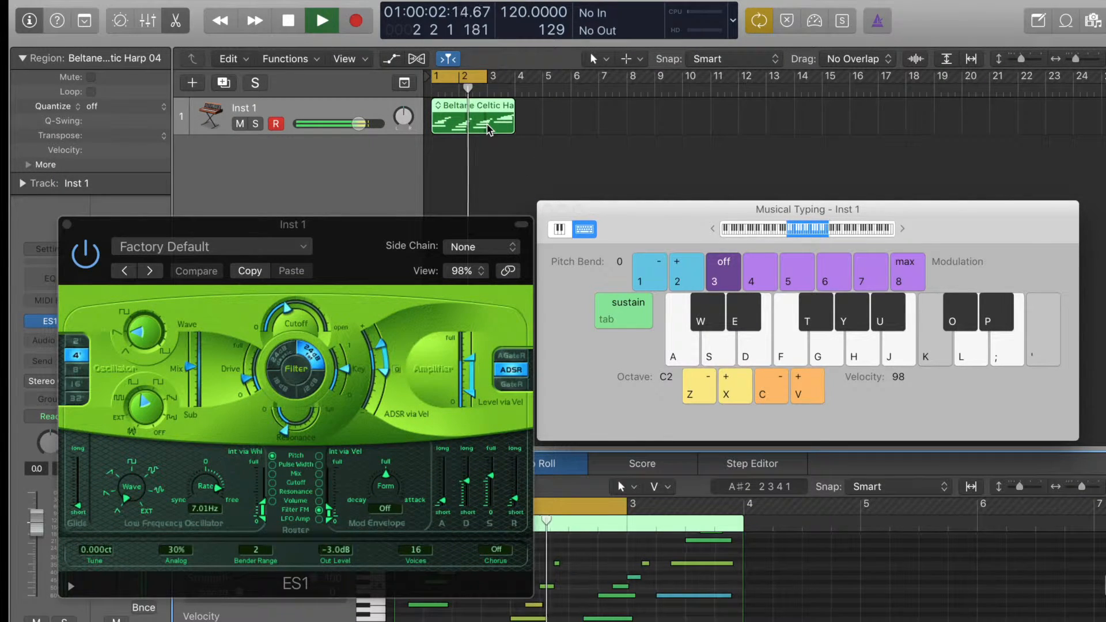
drag(392, 226, 378, 70)
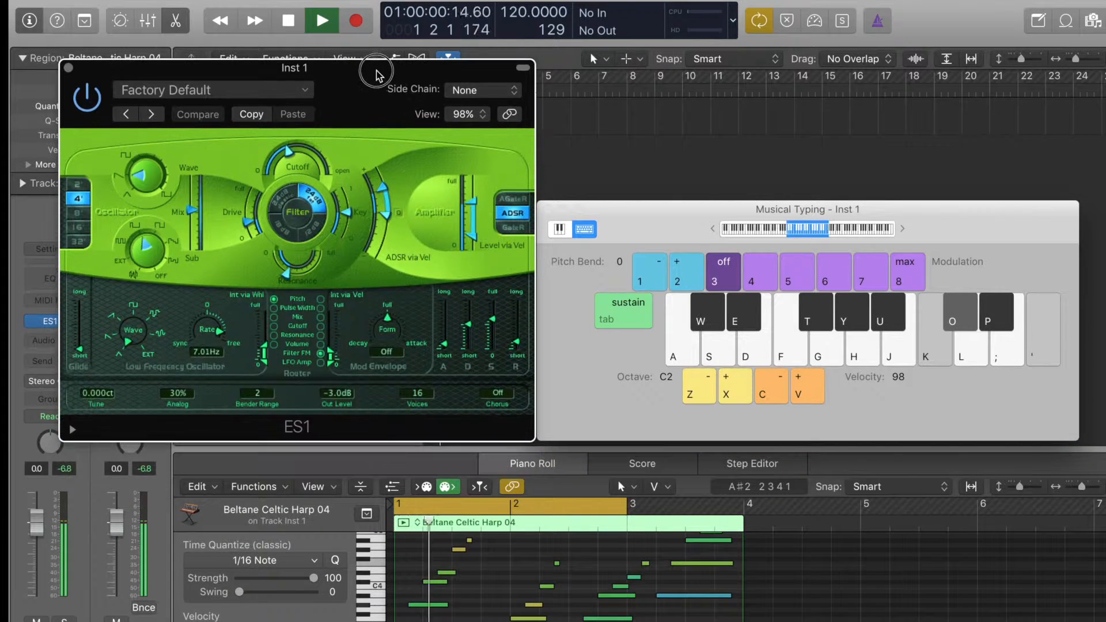
drag(648, 221, 669, 217)
key(super+k)
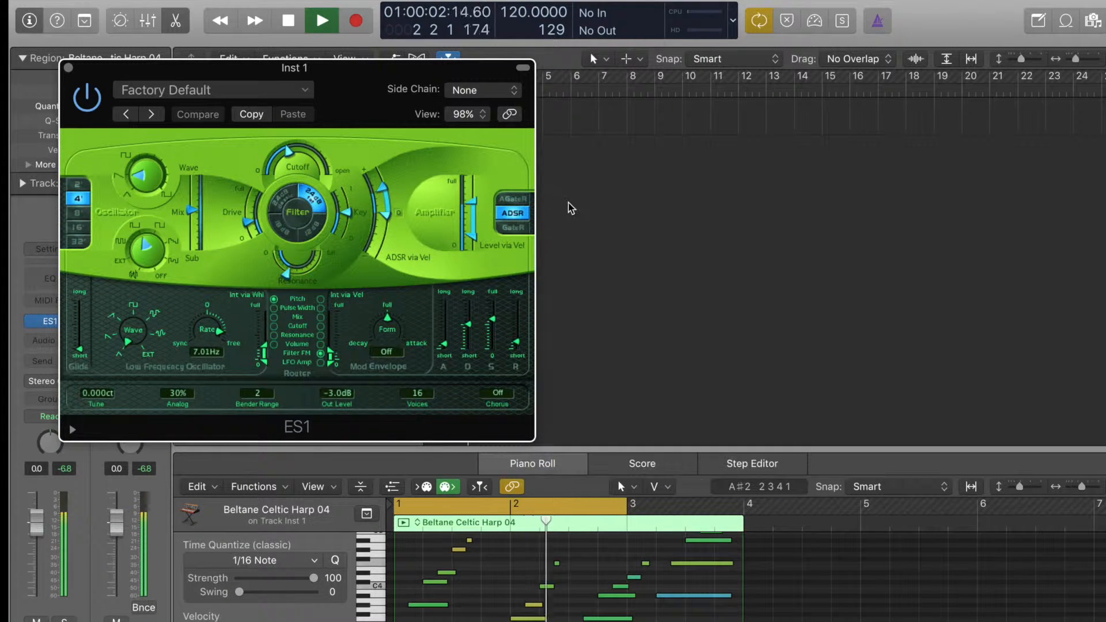
Step: Adjust the system volume, stop playback, and move the ES1 window clear of the Inst 1 track header
drag(372, 94, 394, 86)
key(XF86AudioRaiseVolume)
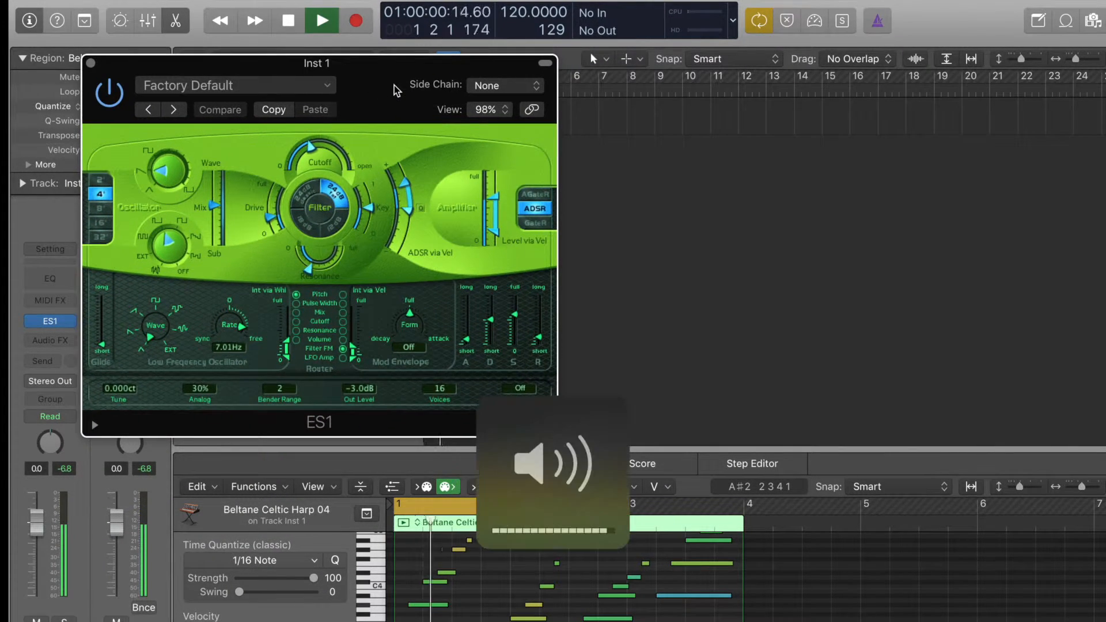
key(XF86AudioLowerVolume)
key(space)
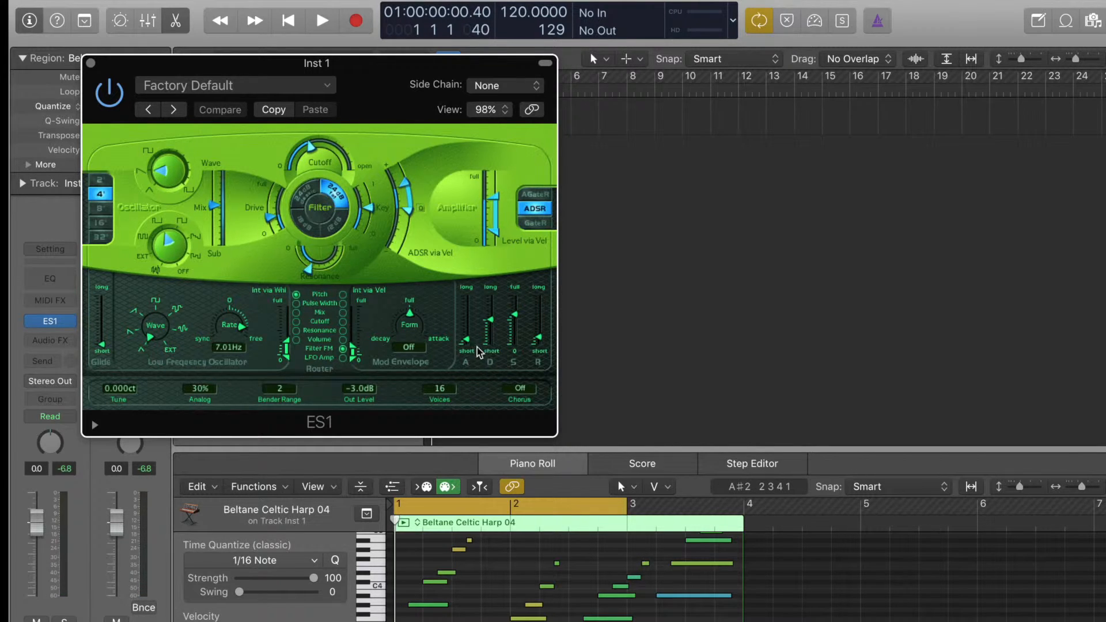
drag(396, 84, 756, 73)
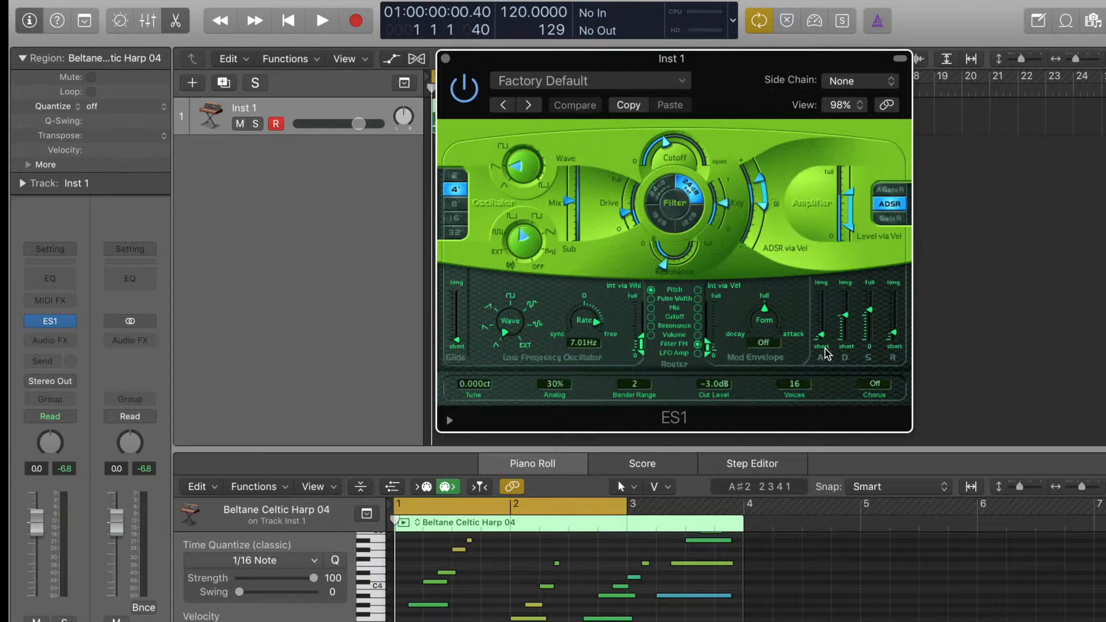
Step: Solo the Inst 1 track and play the loop, comparing the ES1 at 1 voice and back at 16 voices
drag(800, 385, 798, 572)
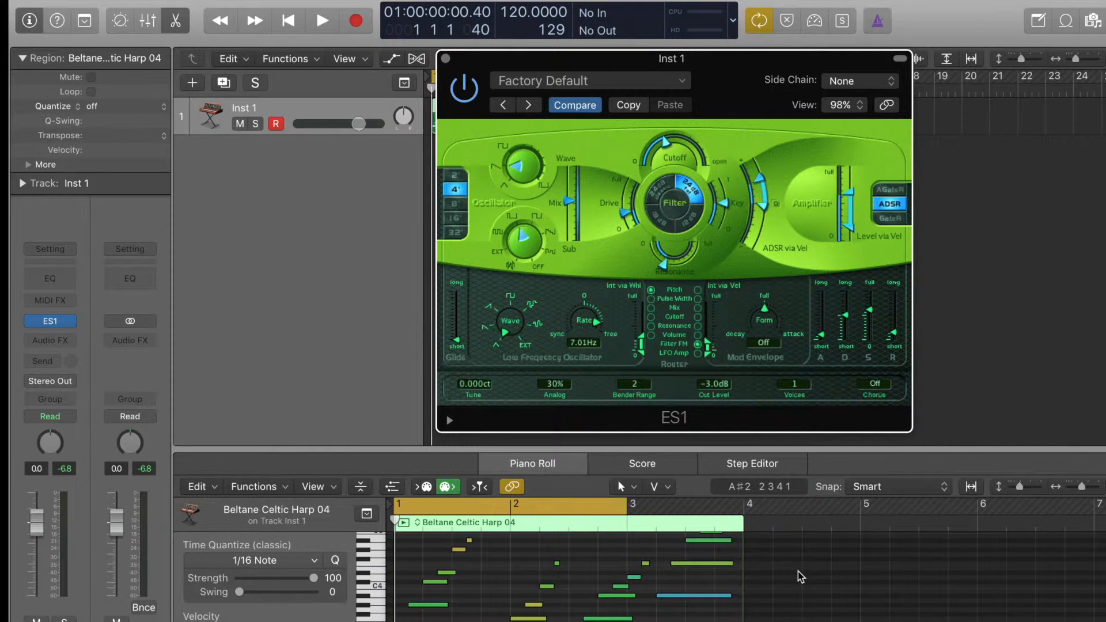
click(255, 124)
key(space)
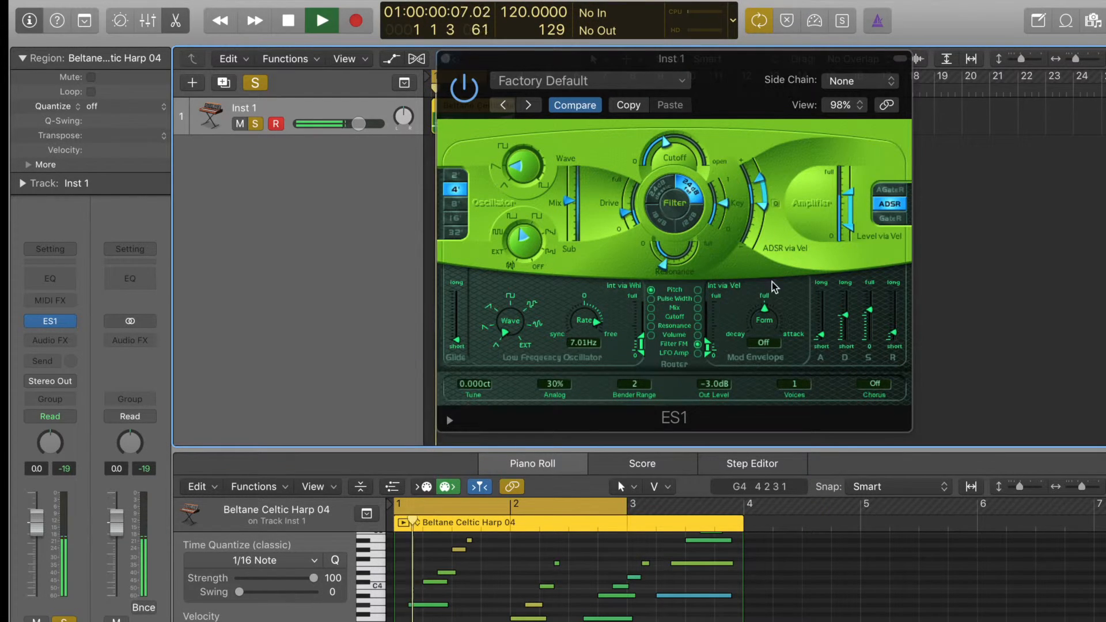
mouse_move(825, 339)
mouse_down()
mouse_move(836, 305)
mouse_move(826, 336)
mouse_move(828, 326)
mouse_up()
drag(796, 384, 829, 341)
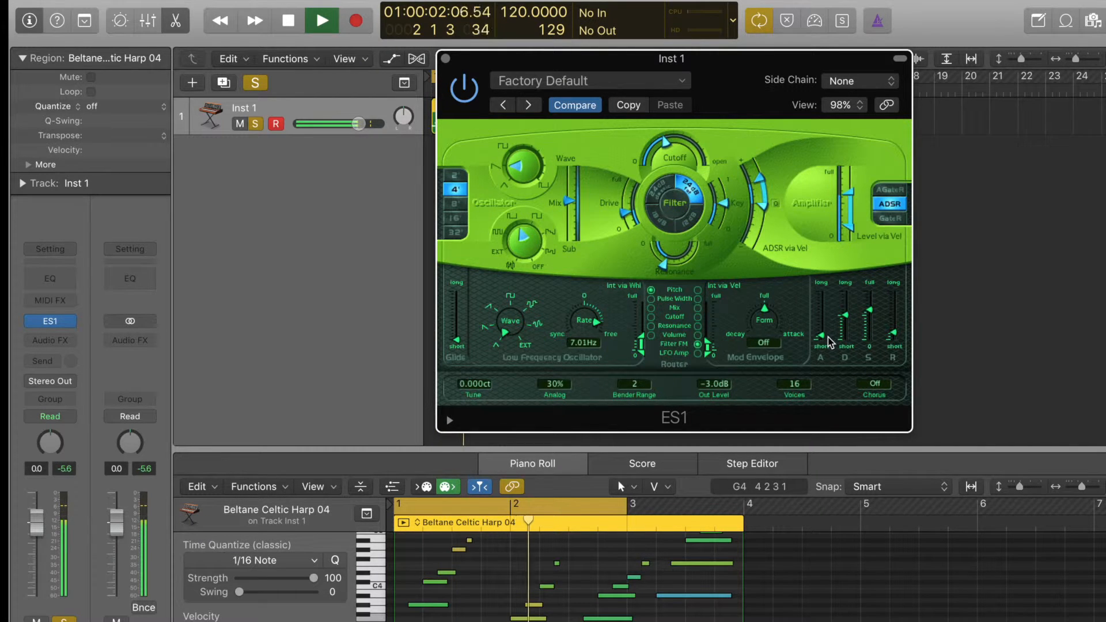
Step: Audition the loop with a short and a long ES1 envelope attack, settling slightly above the short end
key(space)
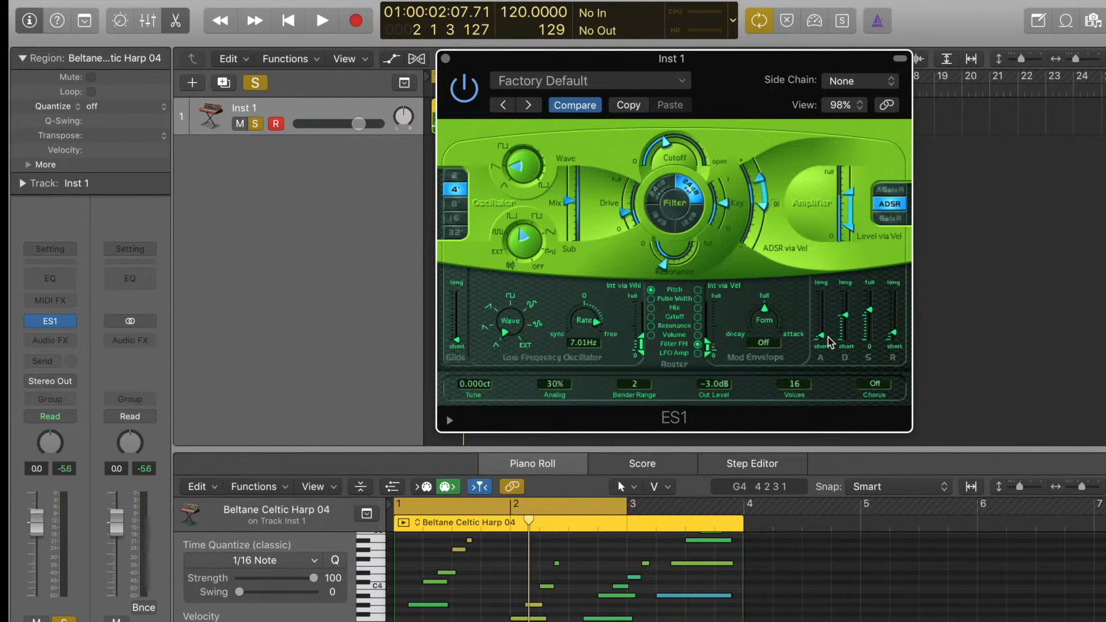
key(space)
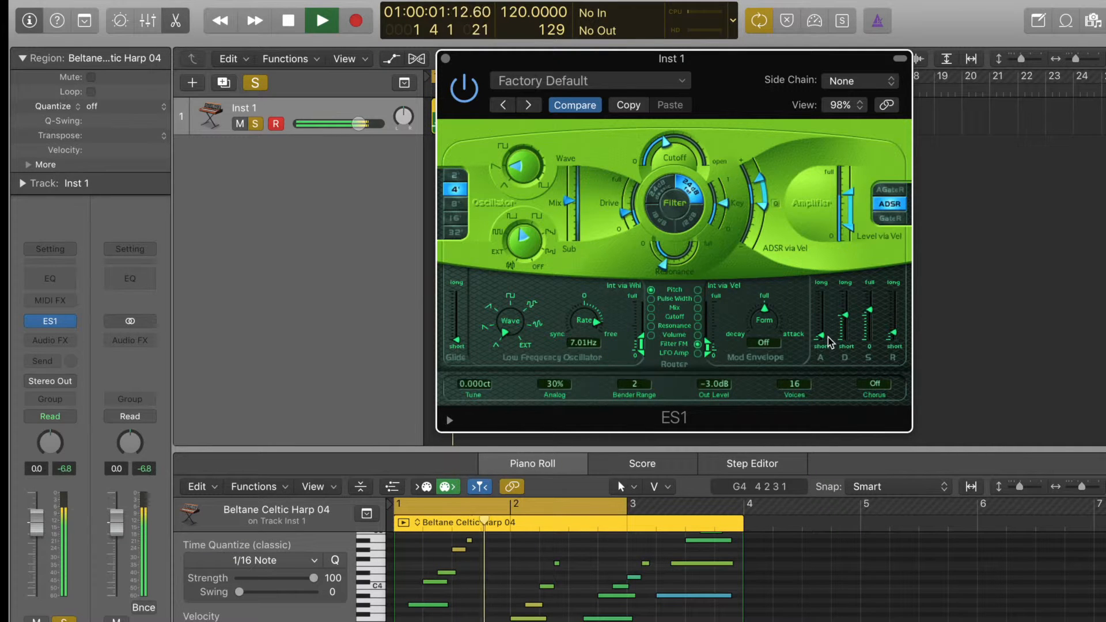
key(space)
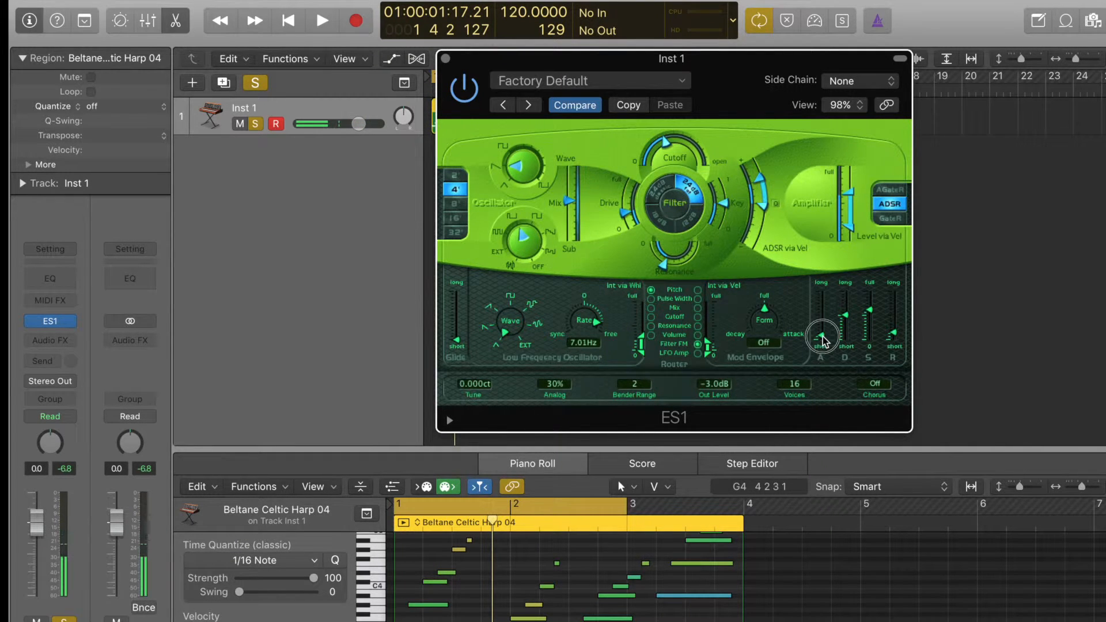
drag(825, 340, 830, 321)
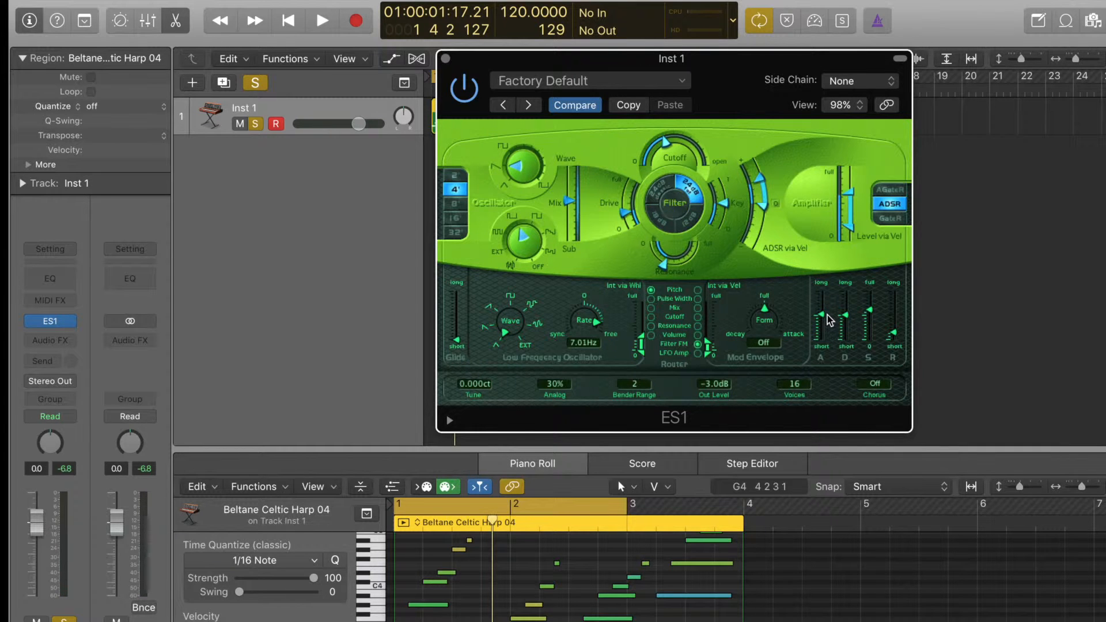
key(space)
click(829, 321)
mouse_move(830, 321)
mouse_down()
mouse_move(822, 340)
mouse_move(827, 317)
mouse_move(826, 330)
mouse_up()
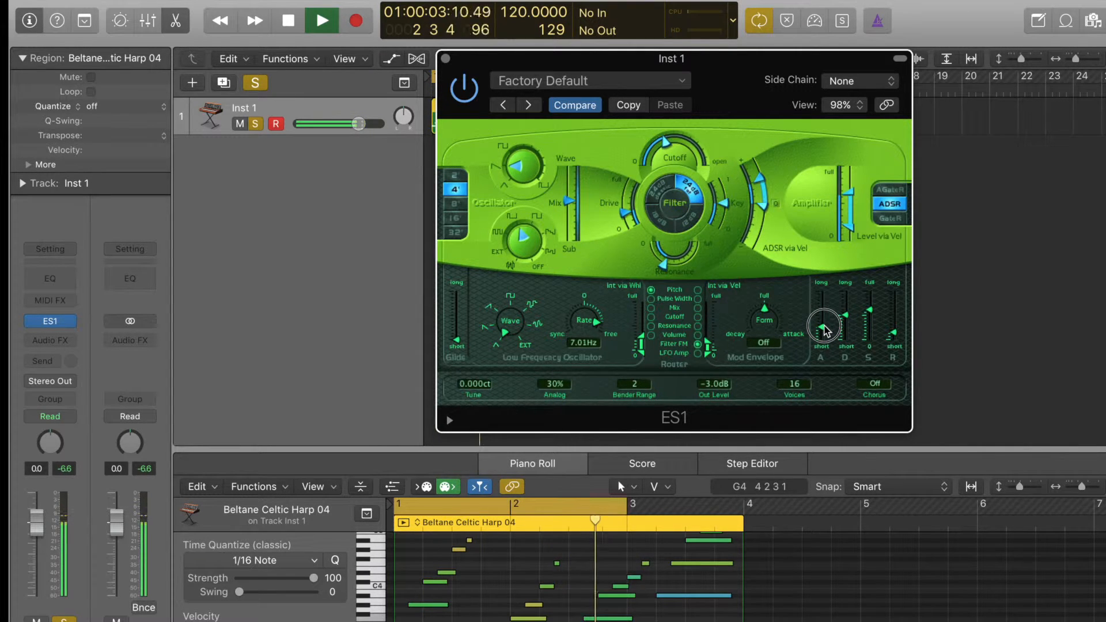
key(space)
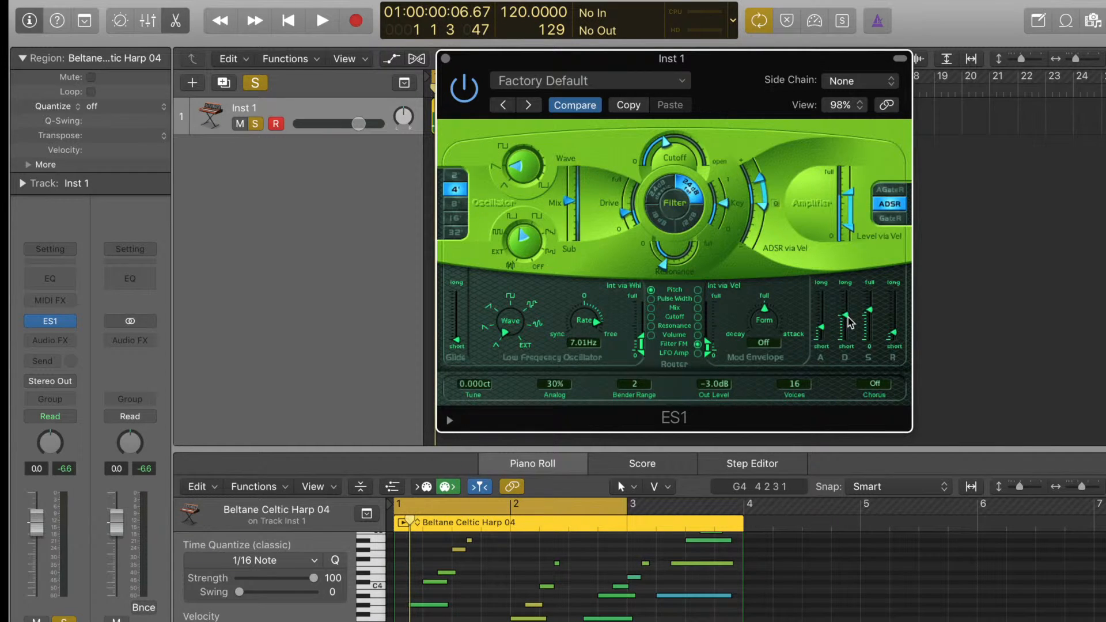
Step: Lower the ES1 envelope sustain slightly and shorten the decay while auditioning the loop
drag(870, 312, 871, 322)
key(space)
mouse_move(847, 321)
mouse_down()
mouse_move(870, 321)
mouse_move(848, 331)
mouse_move(859, 286)
mouse_move(848, 353)
mouse_move(857, 339)
mouse_up()
key(space)
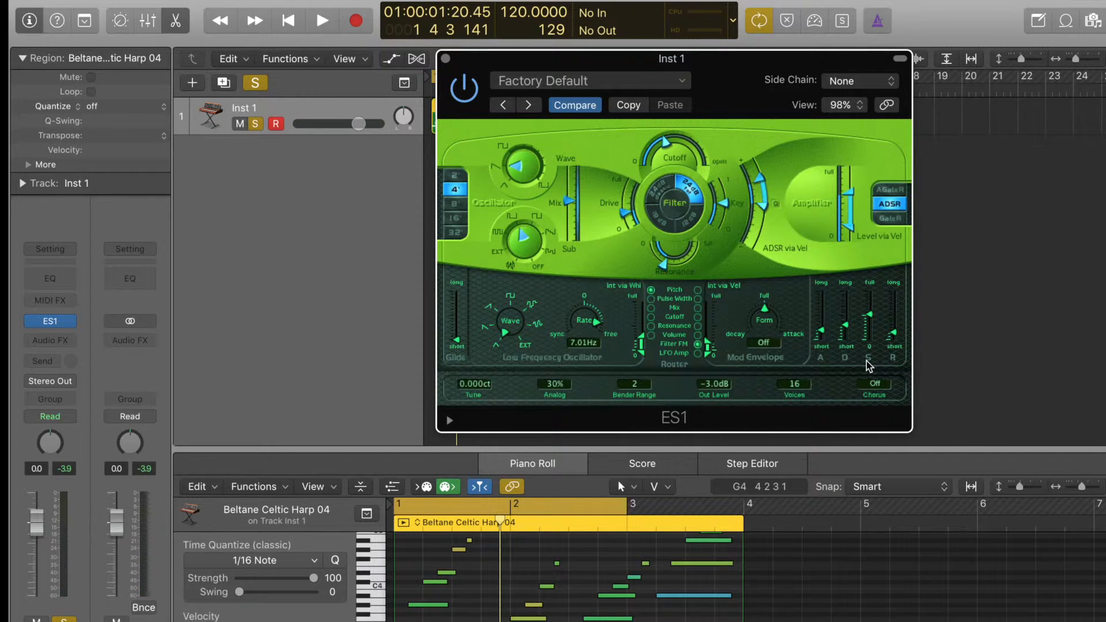
Step: Audition the loop with the ES1 sustain at full and the decay both shortened and lengthened
drag(869, 316, 872, 282)
key(space)
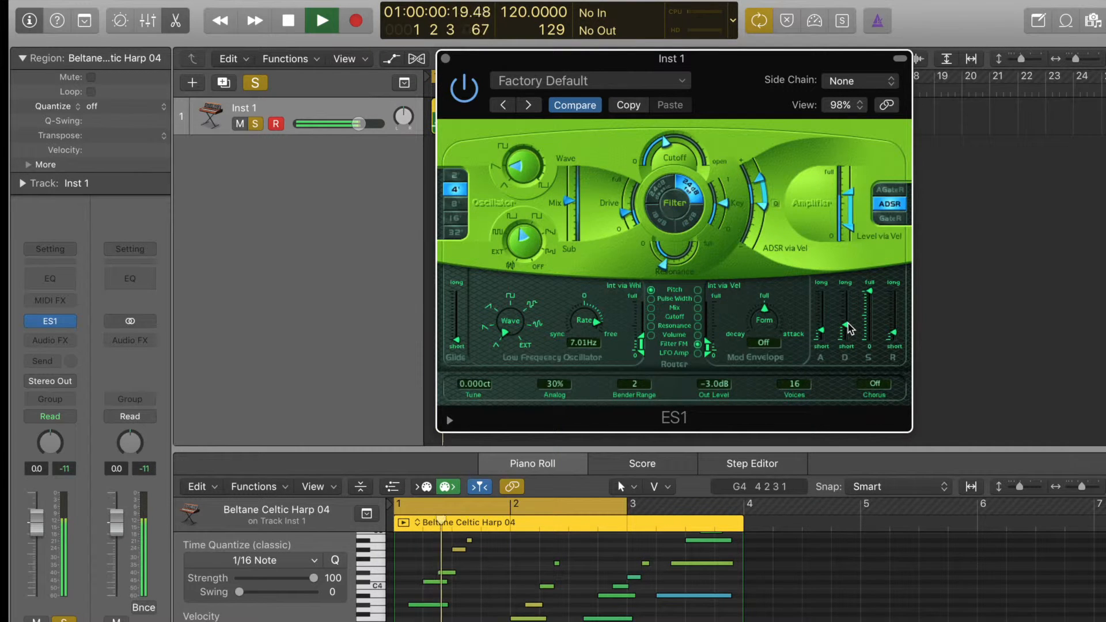
mouse_move(850, 329)
mouse_down()
mouse_move(840, 271)
mouse_move(850, 344)
mouse_up()
key(space)
drag(848, 344, 852, 318)
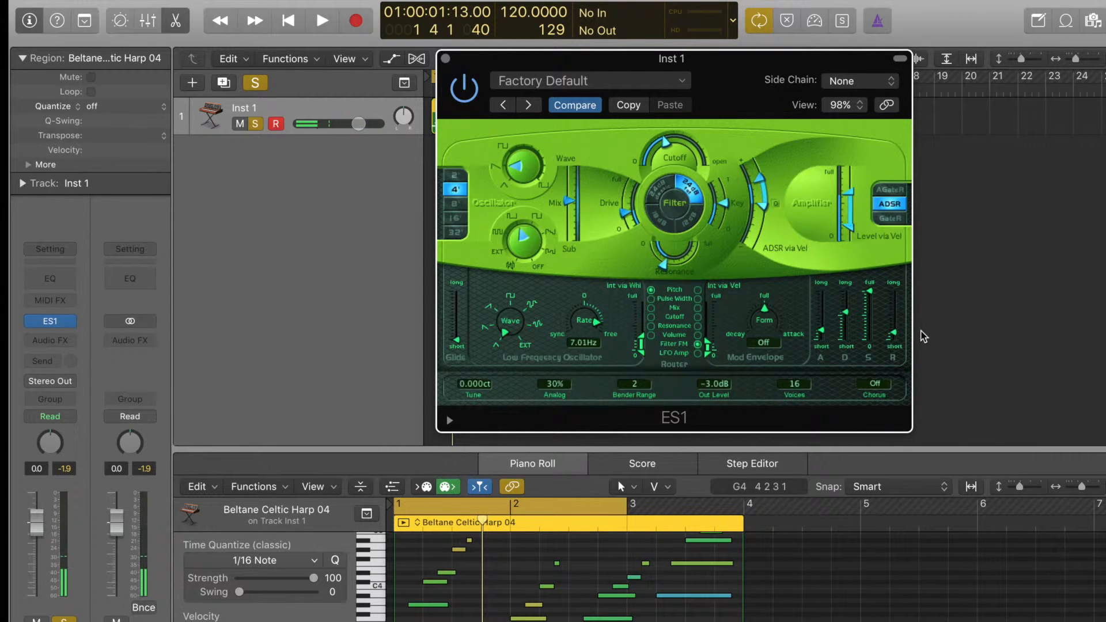
Step: Bring the ES1 sustain down to about halfway and shorten the decay while auditioning the loop
drag(869, 291, 848, 336)
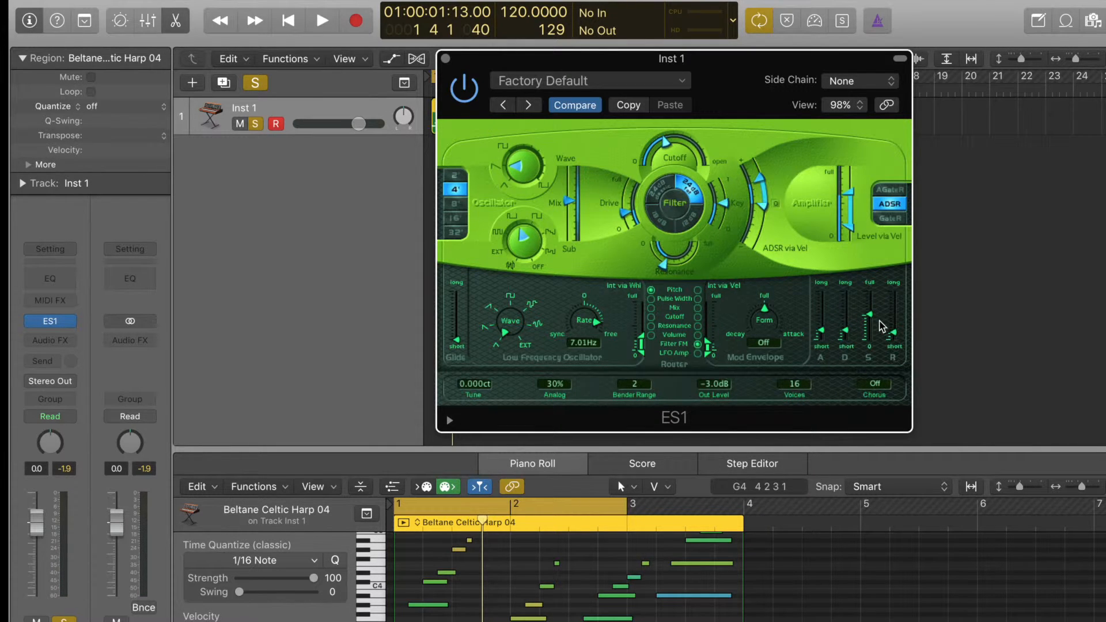
key(space)
click(871, 316)
drag(871, 316, 847, 332)
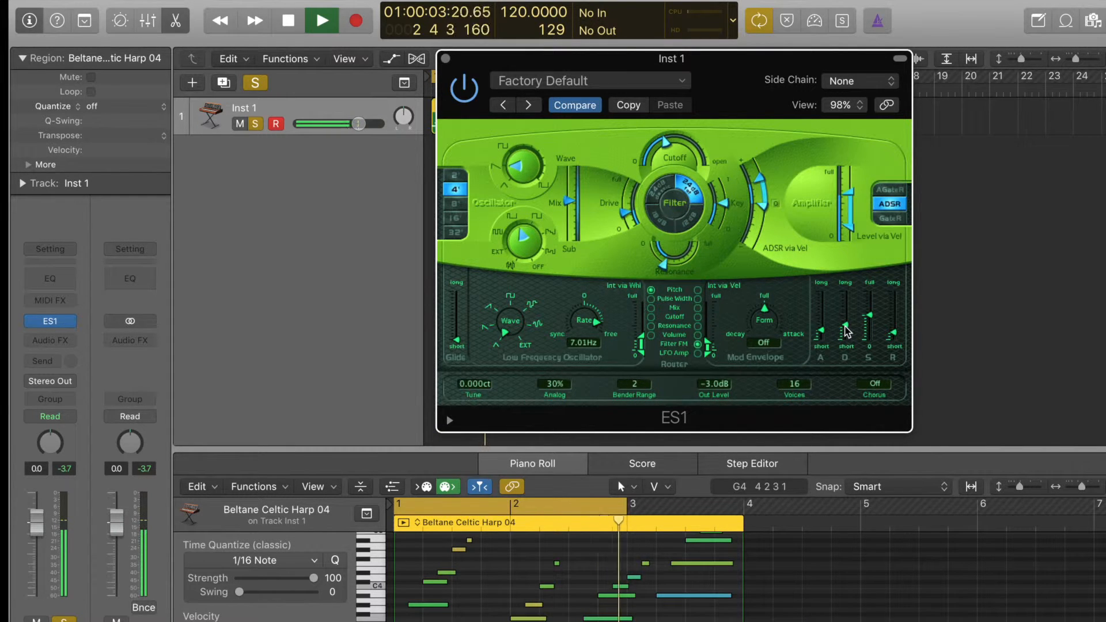
key(space)
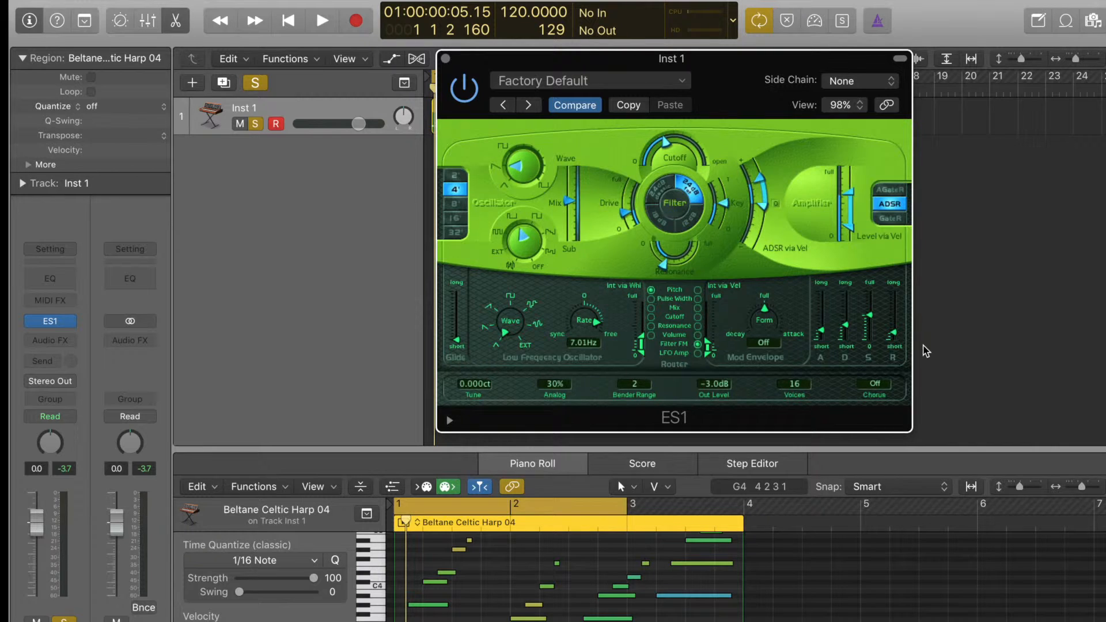
Step: Raise the ES1 sustain to full and compare short and longer release times, ending with a slightly longer release
key(space)
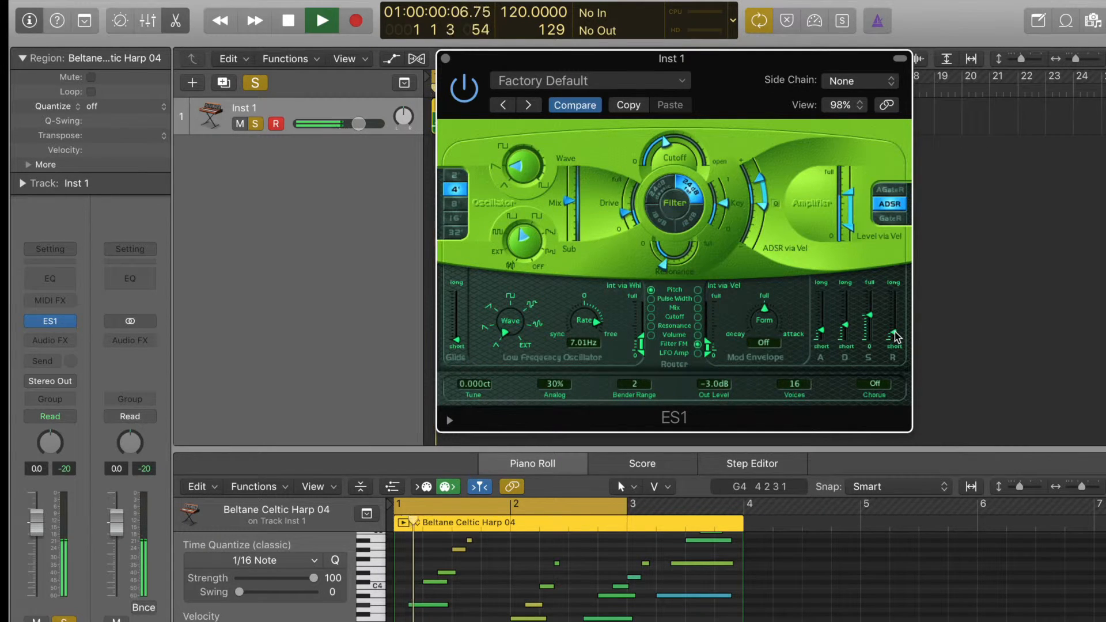
click(895, 334)
drag(896, 333, 873, 283)
key(space)
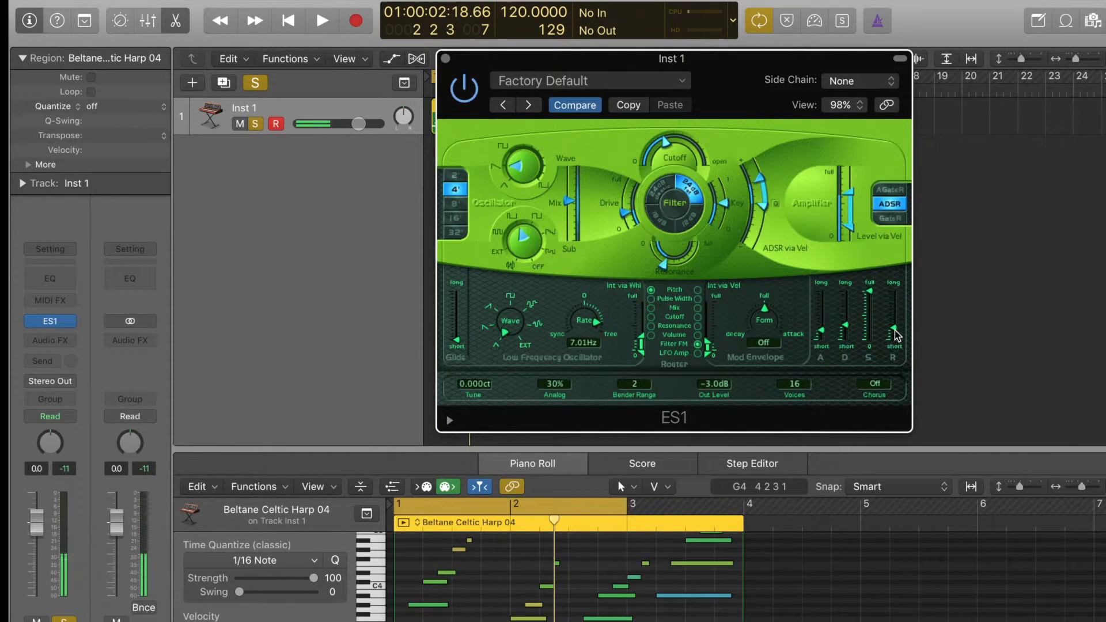
drag(896, 335, 898, 341)
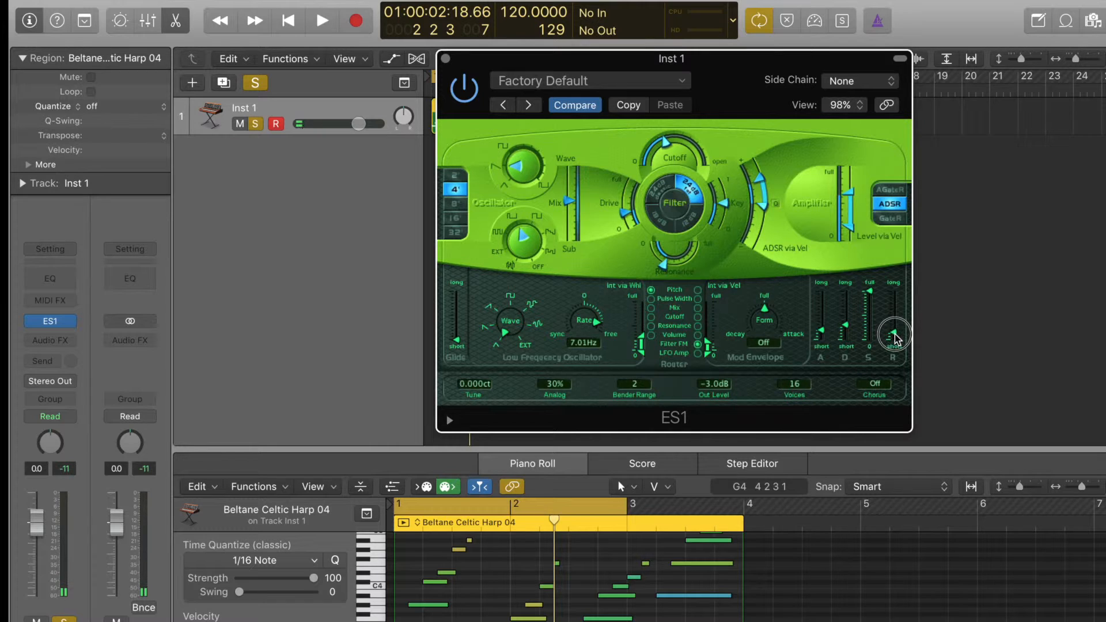
key(space)
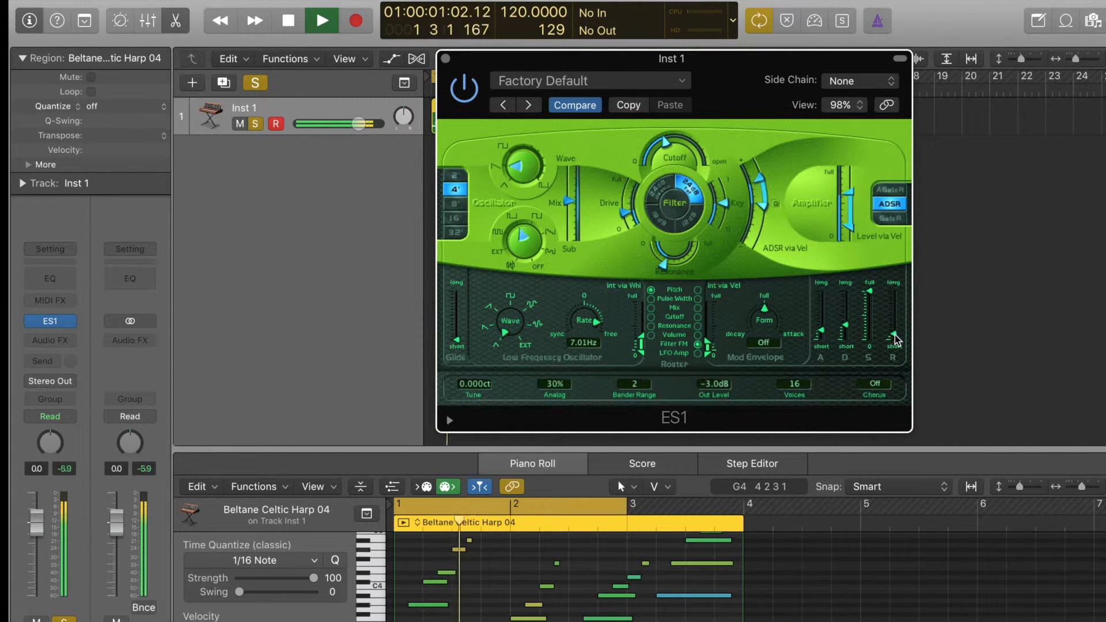
mouse_move(894, 335)
mouse_down()
mouse_move(896, 304)
mouse_move(897, 333)
mouse_up()
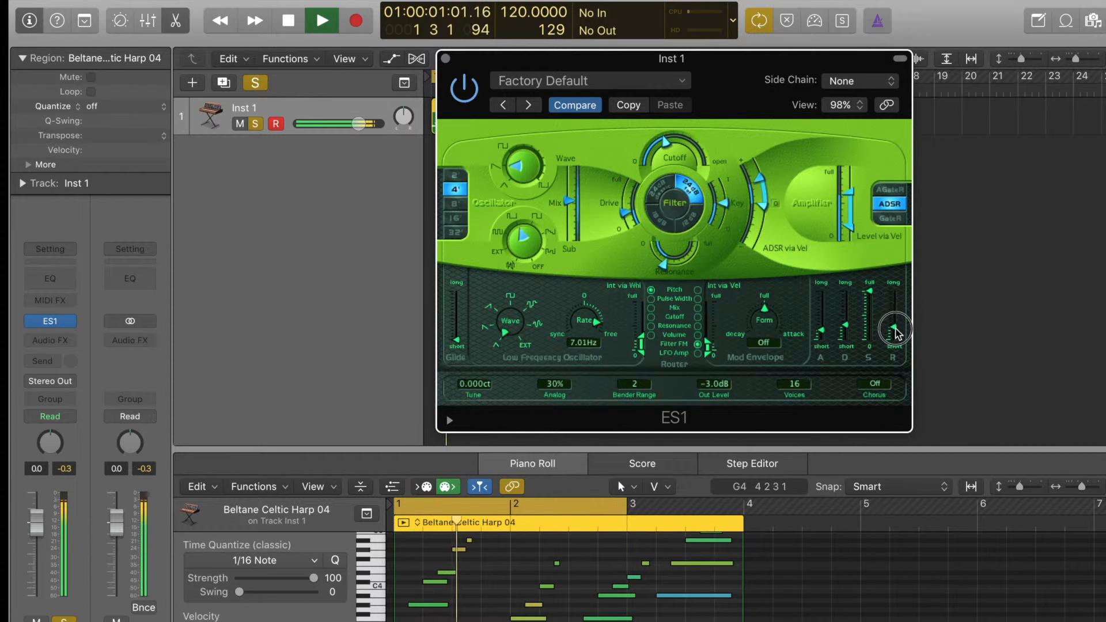
key(space)
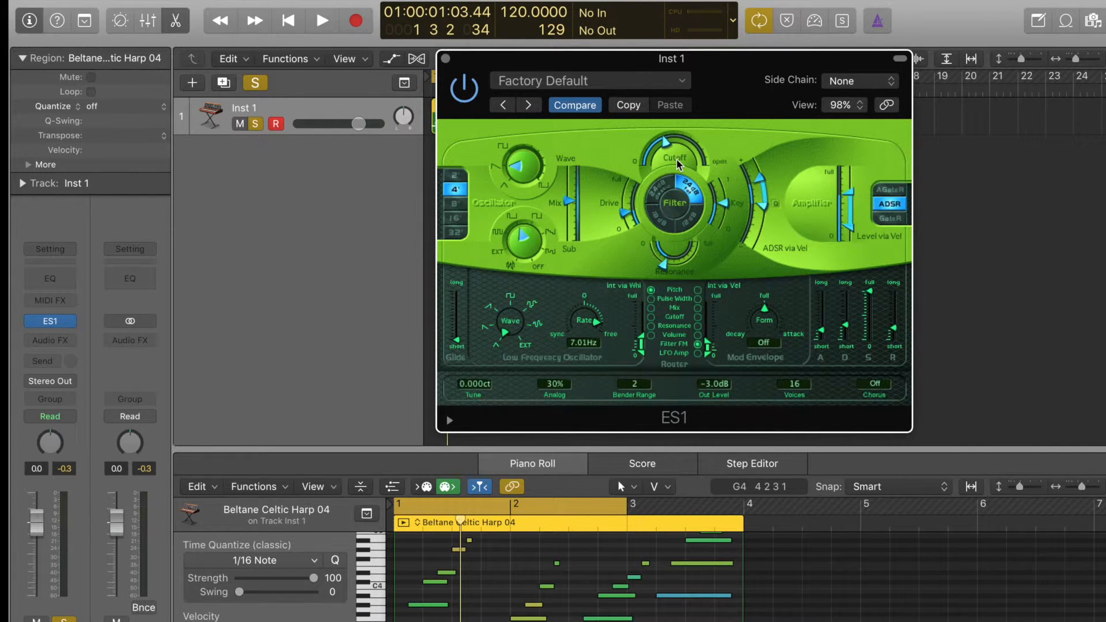
Step: Reduce the ES1 sustain to about halfway, play the loop, and lower the filter cutoff
drag(869, 298, 869, 322)
key(space)
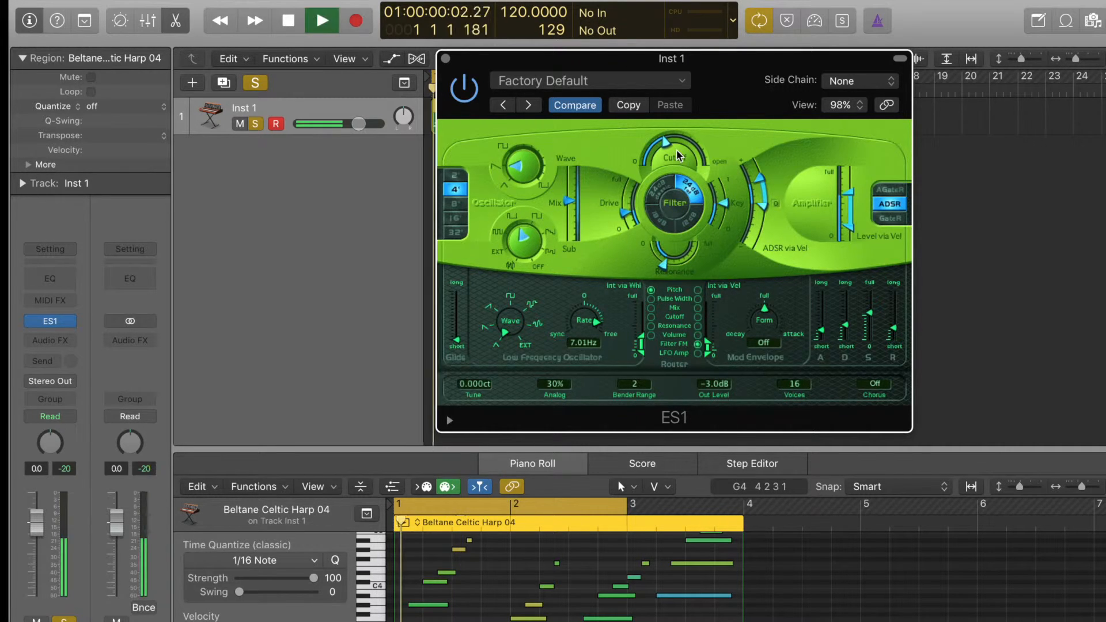
drag(676, 149, 675, 197)
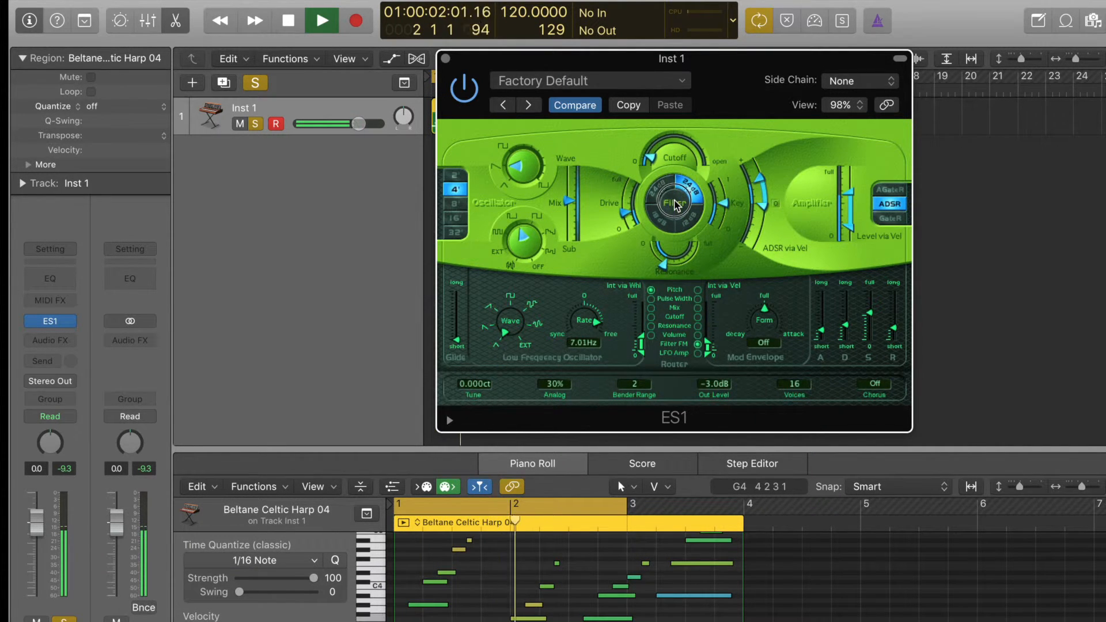
Step: Raise the ES1 filter cutoff close to open, and compare high and low resonance over the loop, ending with resonance at 0
drag(676, 197, 682, 88)
key(space)
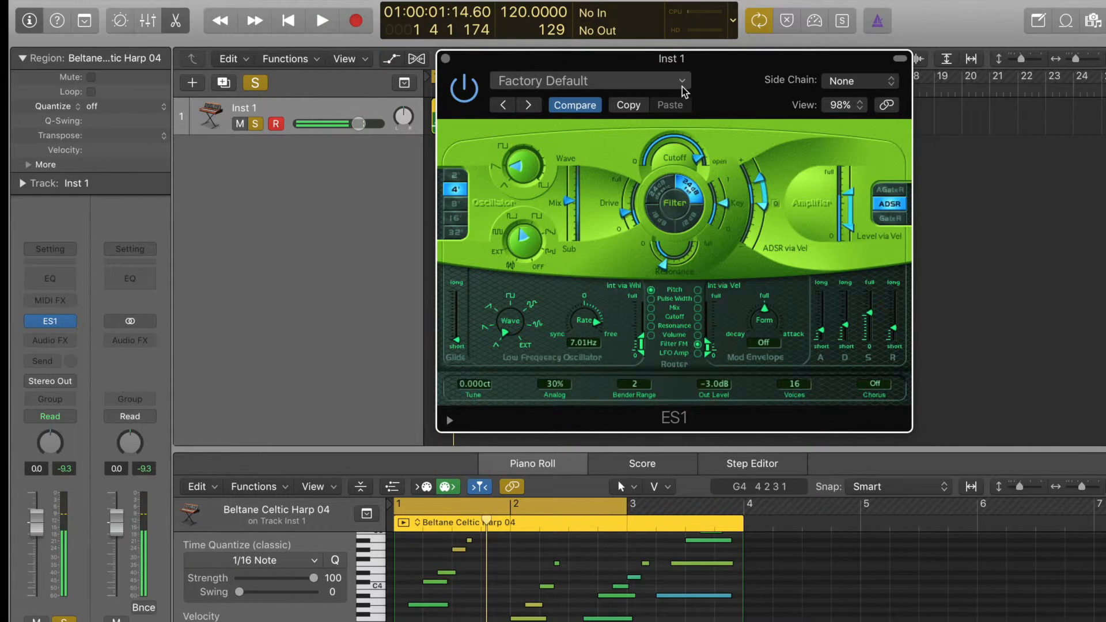
drag(675, 246, 673, 294)
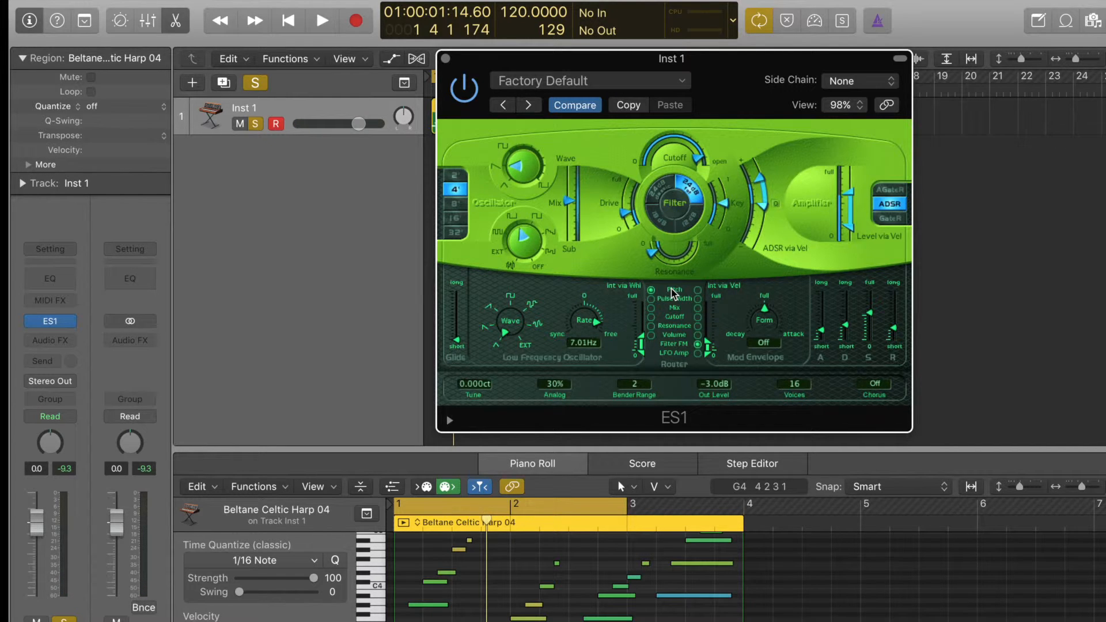
key(space)
drag(672, 247, 681, 163)
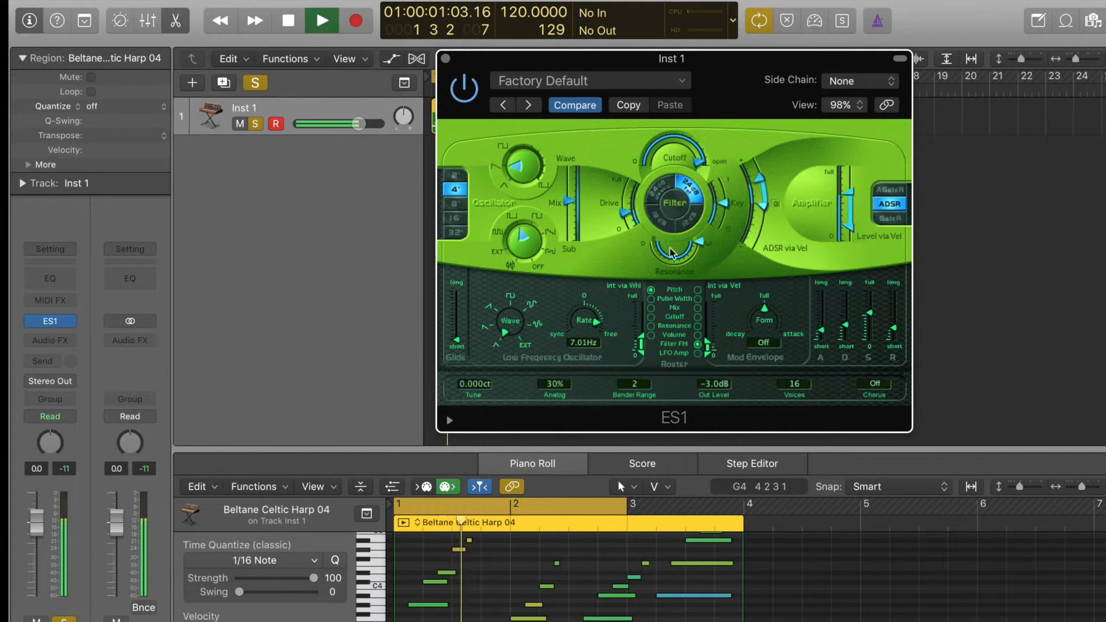
drag(672, 258, 648, 350)
key(space)
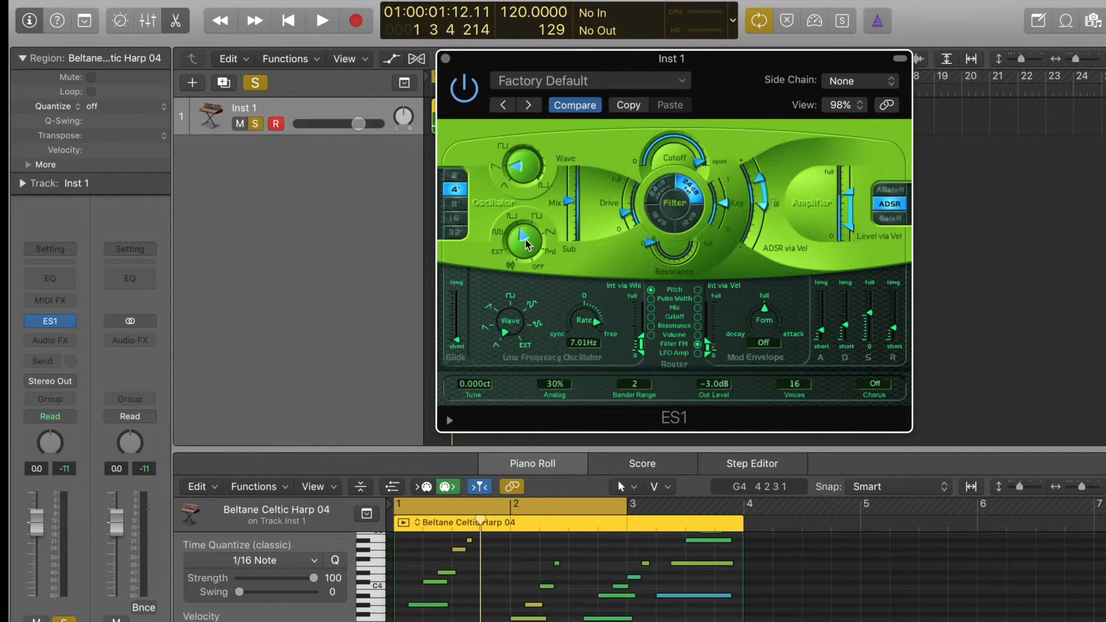
Step: Set the oscillator mix fully to Wave, lower the filter cutoff to just past halfway, and play the loop
drag(569, 211, 569, 170)
click(505, 192)
mouse_move(527, 170)
mouse_down()
mouse_move(542, 104)
mouse_move(533, 184)
mouse_up()
drag(681, 164, 683, 216)
drag(677, 156, 678, 129)
key(space)
Step: Compare the oscillator's sawtooth, triangle and square waves over the loop, ending on square with the octave at 8'
drag(520, 168, 539, 98)
drag(499, 171, 520, 217)
click(497, 171)
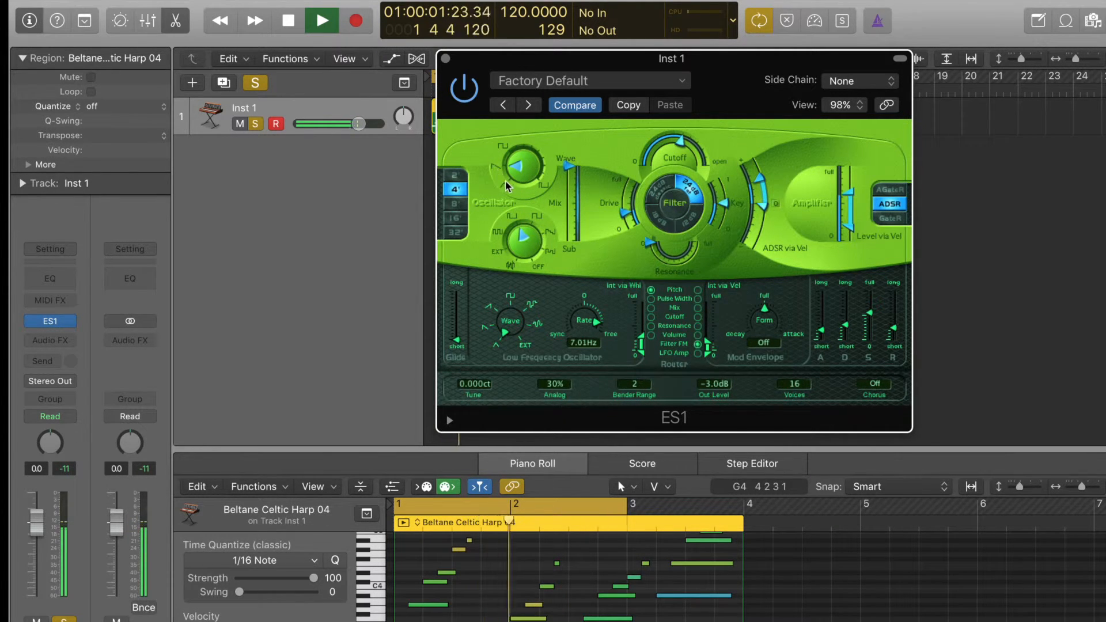
click(507, 186)
click(454, 204)
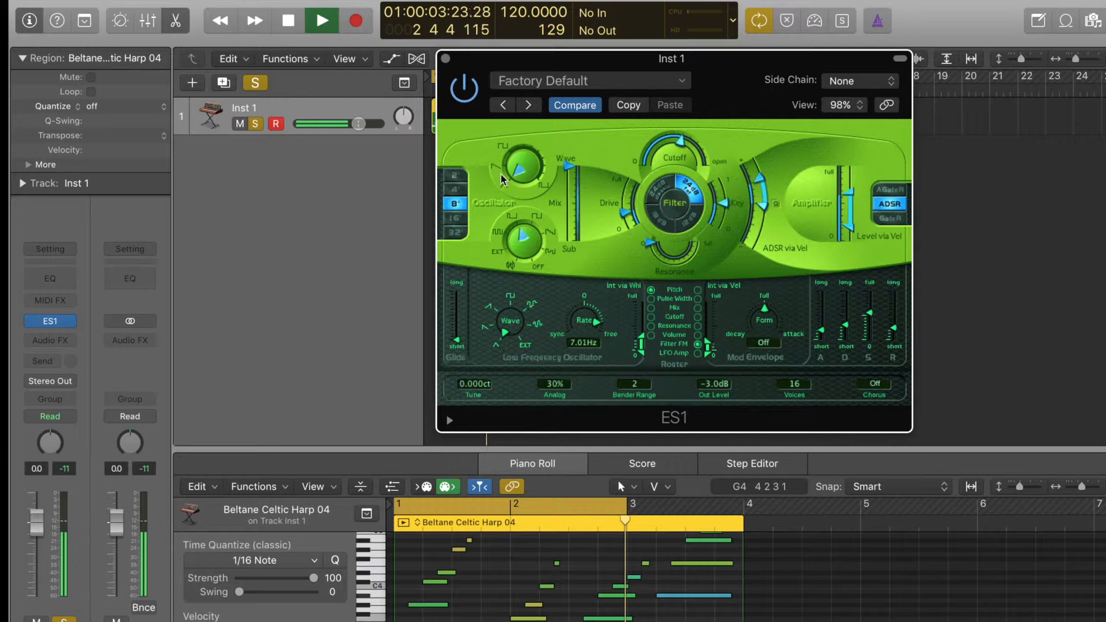
click(507, 146)
click(506, 147)
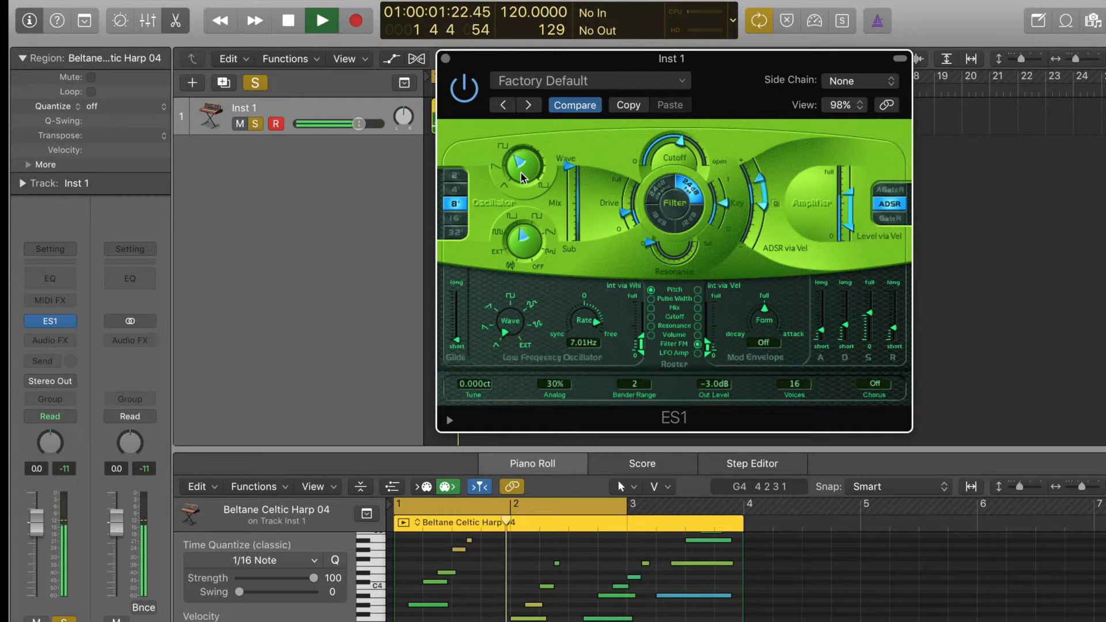
Step: Audition the loop with the oscillator octave at 16' and at 32'
click(457, 220)
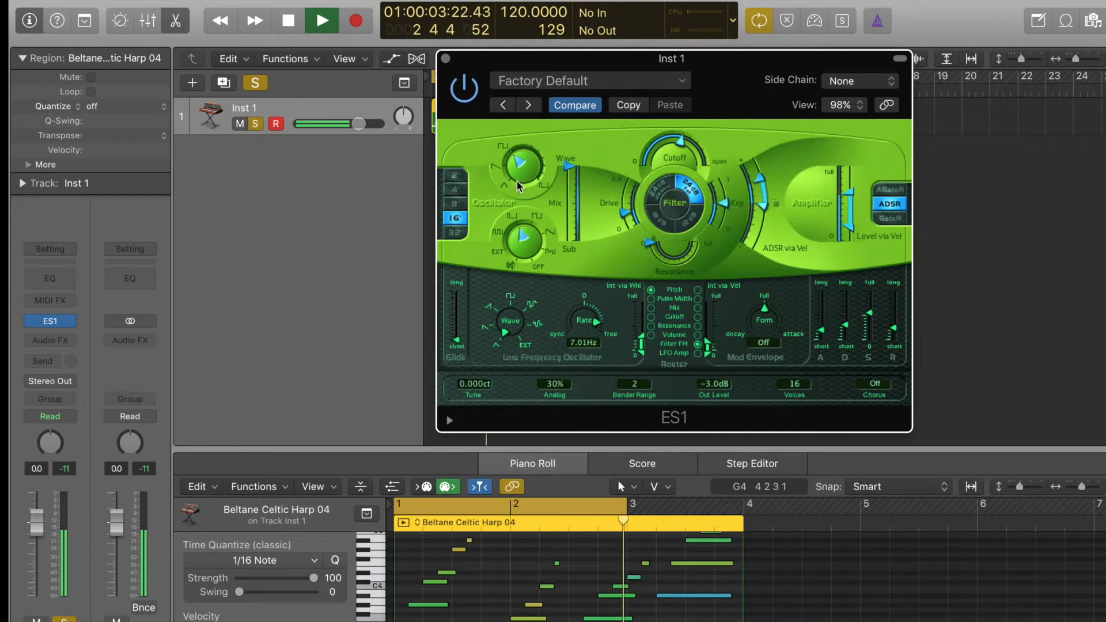
key(space)
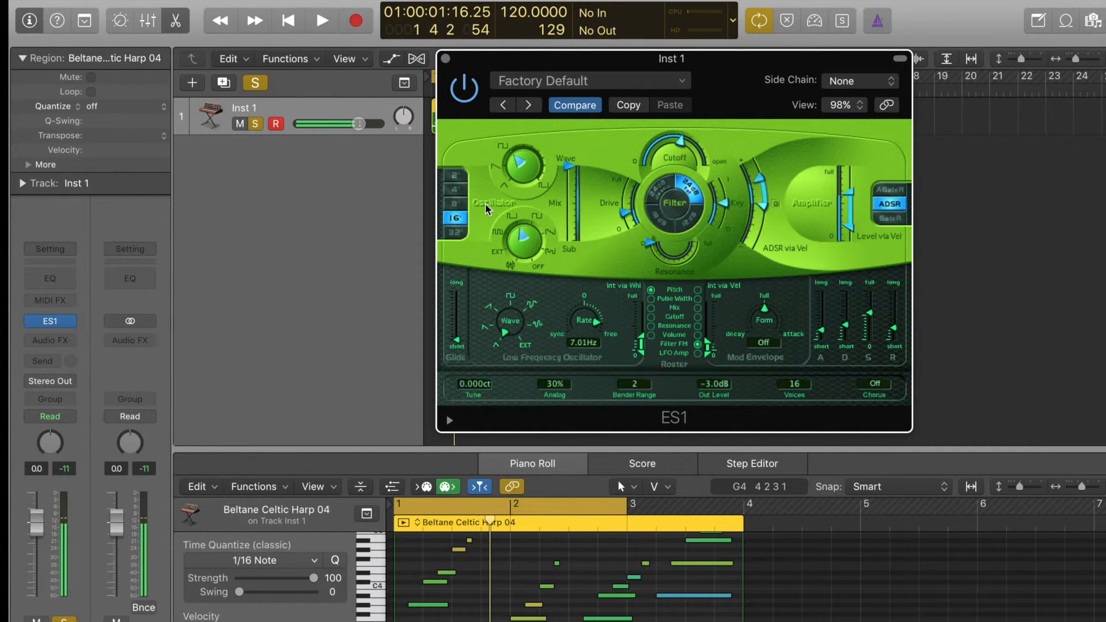
click(458, 235)
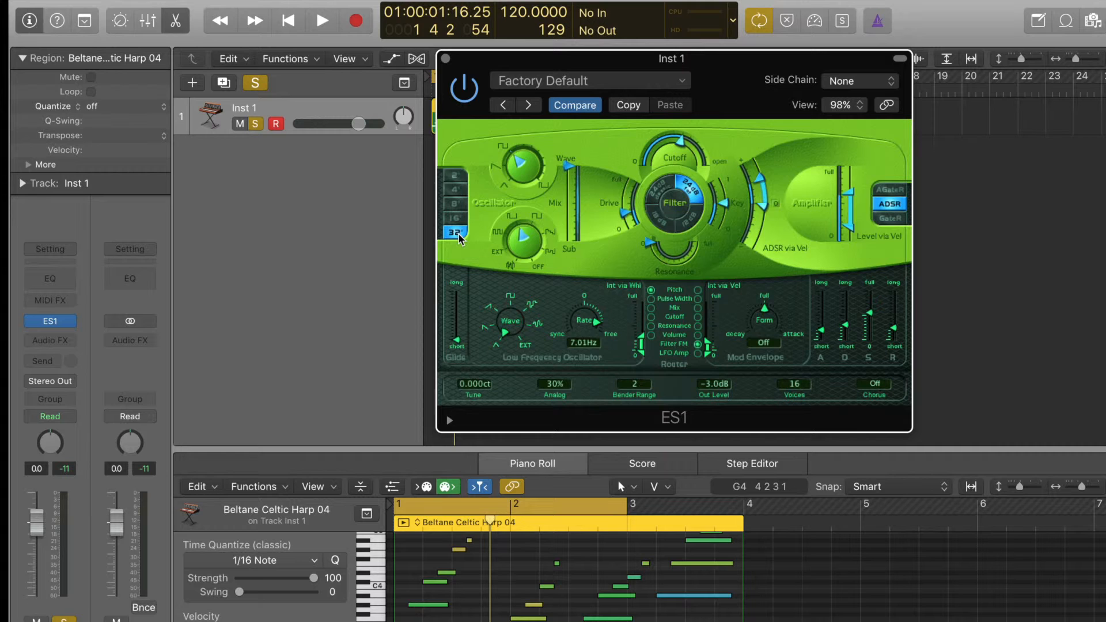
key(space)
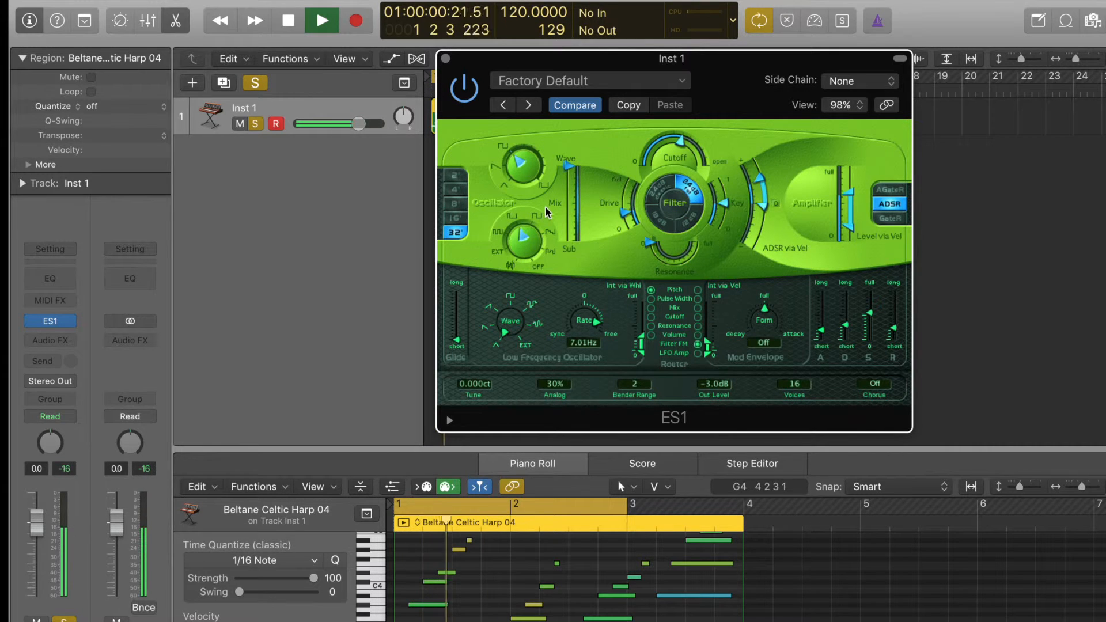
key(space)
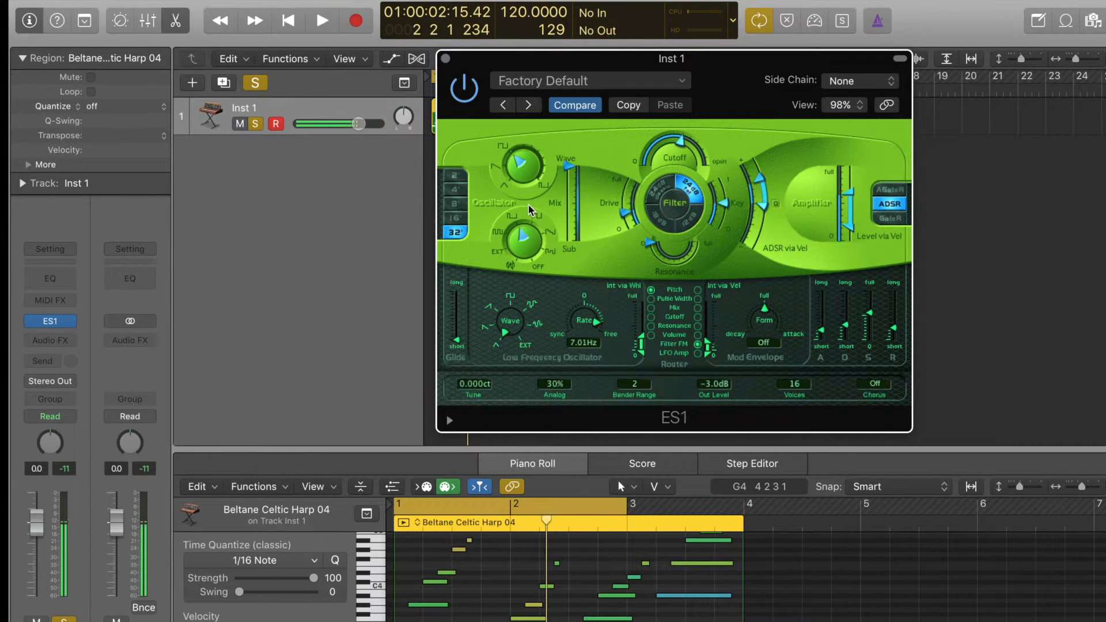
Step: Audition the loop at the 4' and 2' octaves, and return the oscillator to 32' with the loop playing
click(457, 177)
click(457, 191)
key(space)
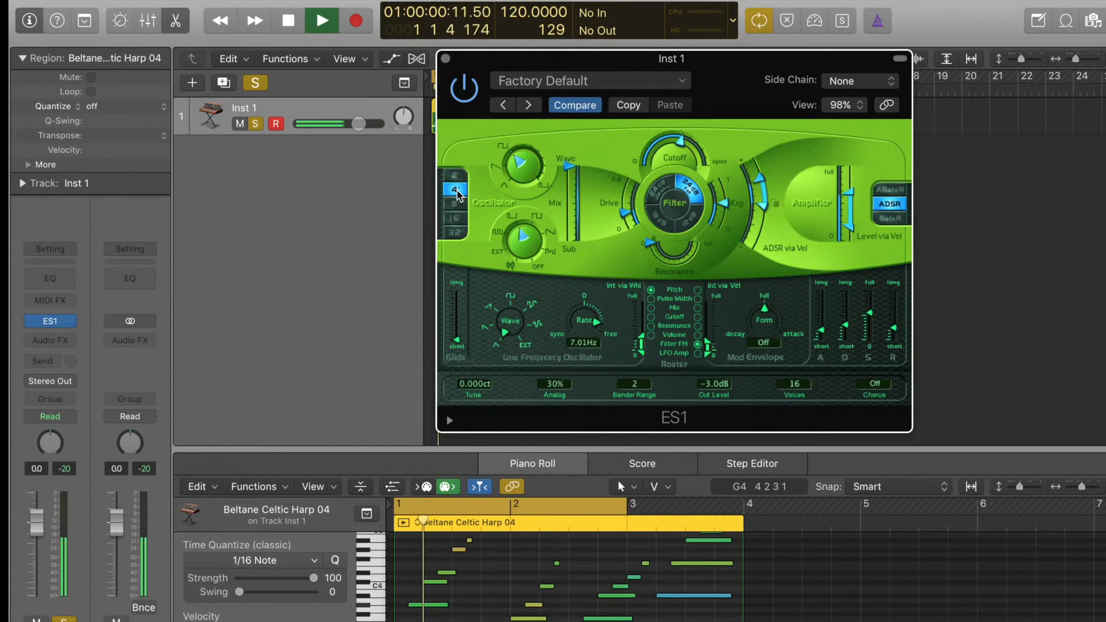
key(XF86AudioRaiseVolume)
click(458, 176)
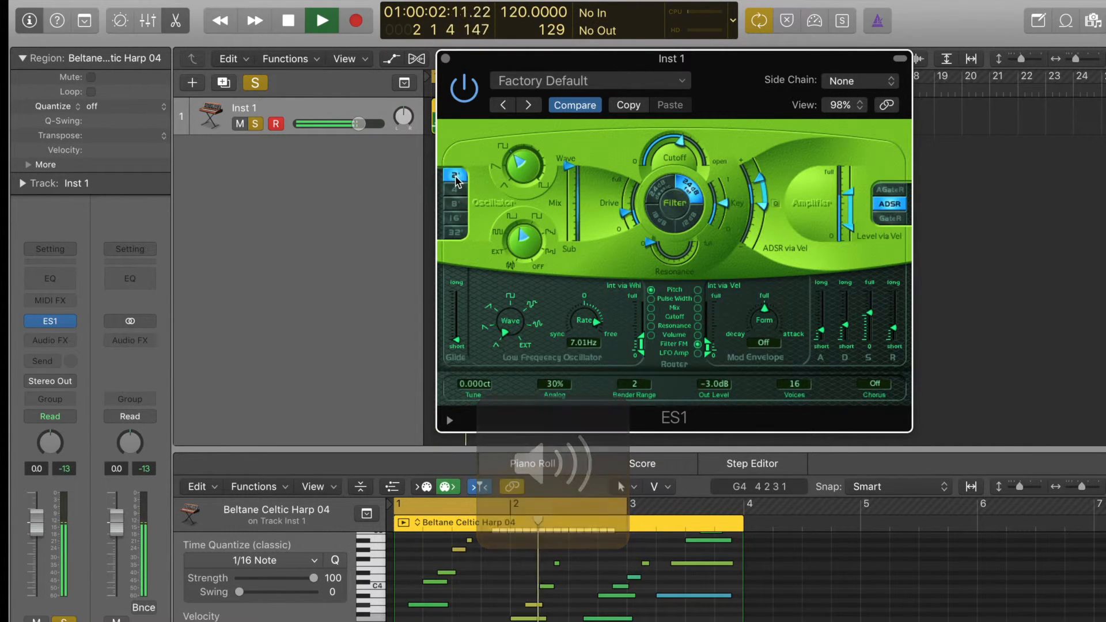
key(space)
click(457, 233)
key(space)
Step: Compare 1 voice with 16 voices, leaving the ES1 set to 1 voice
drag(795, 384, 797, 616)
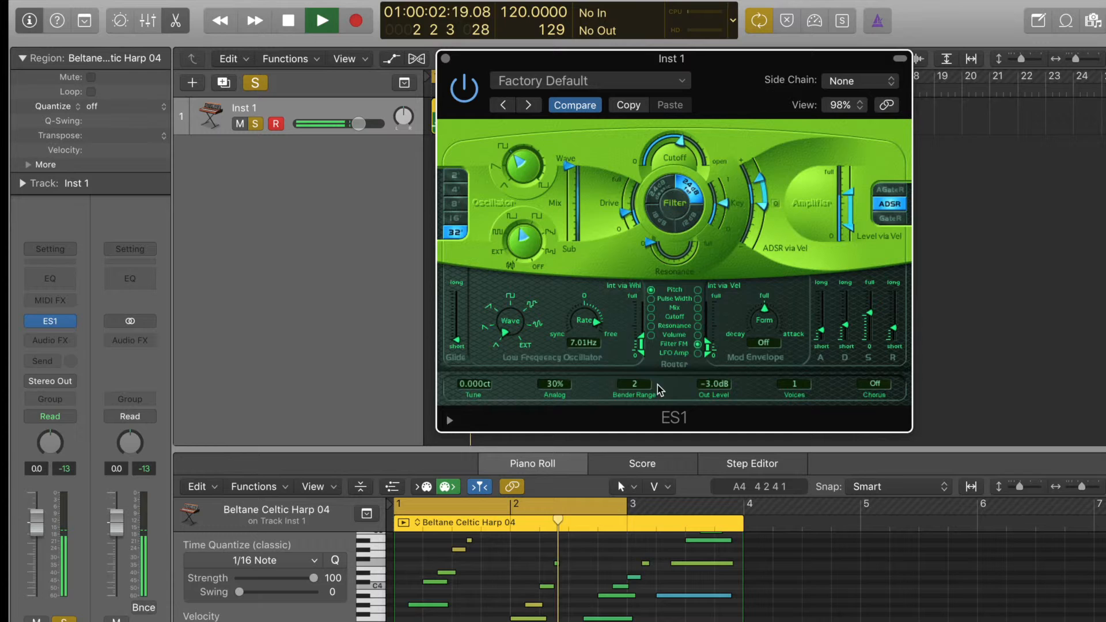
key(space)
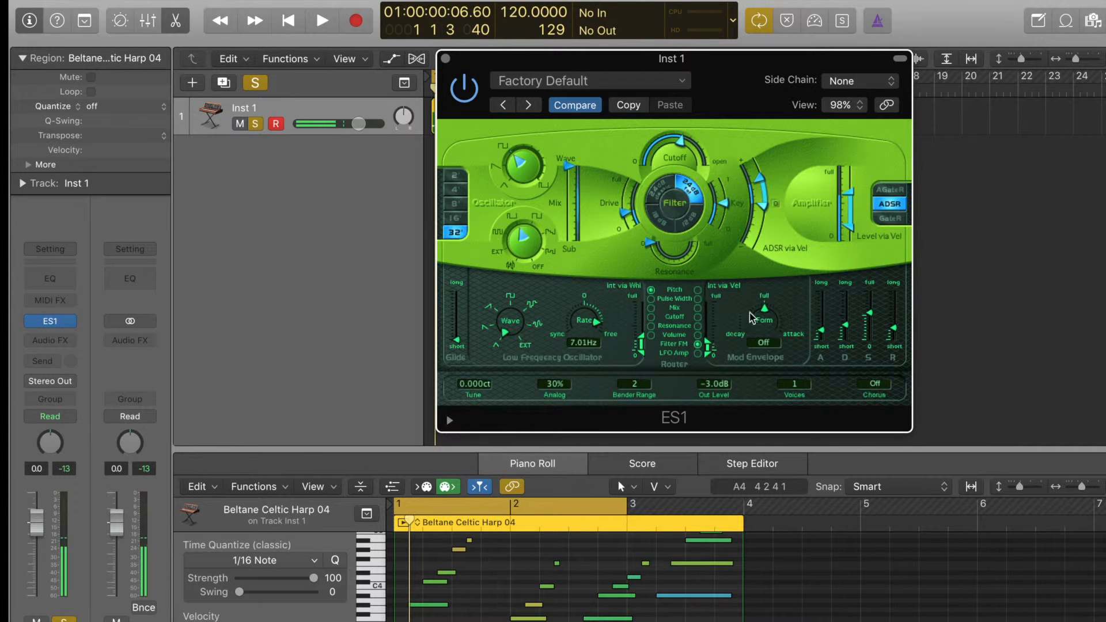
drag(803, 385, 817, 334)
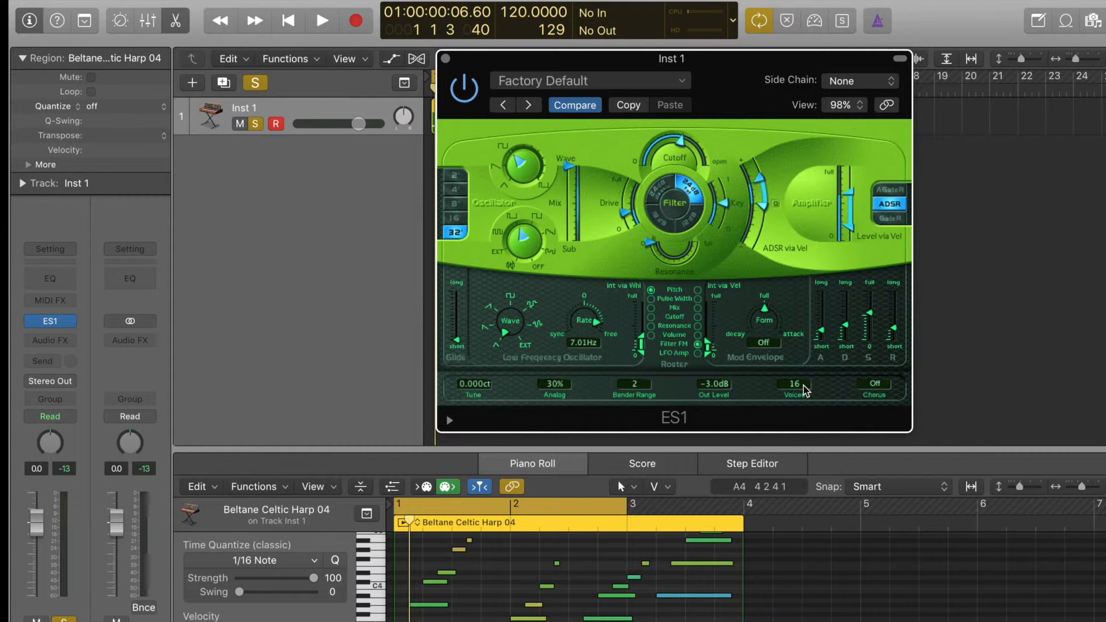
drag(805, 393, 794, 522)
Step: Play the loop while lengthening the ES1 release and raising the decay to about halfway
key(space)
click(892, 326)
drag(892, 326, 845, 320)
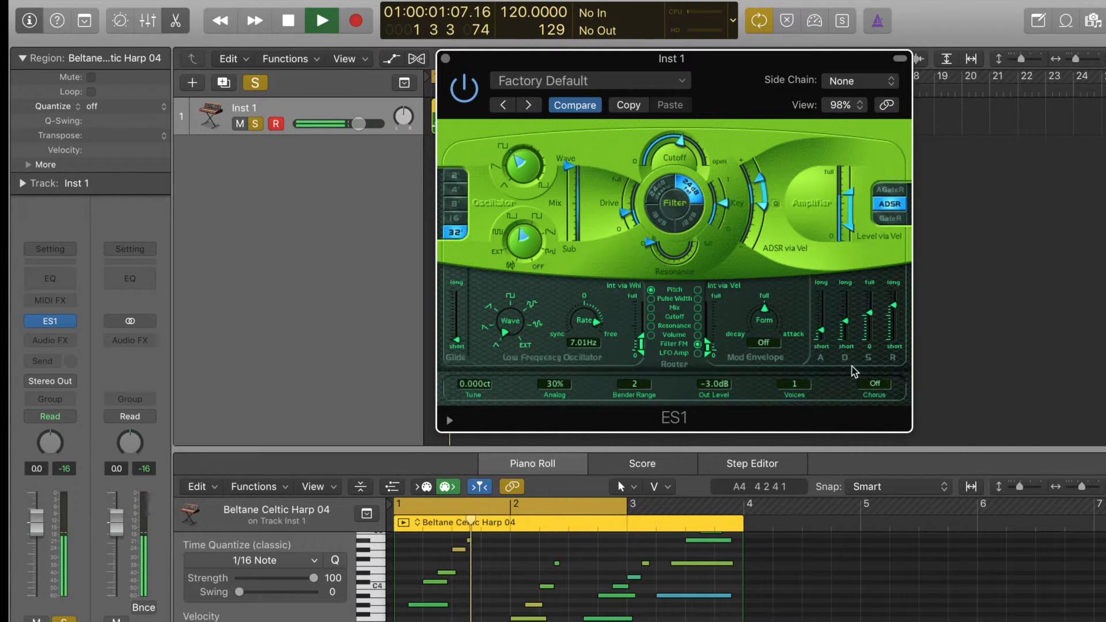
key(space)
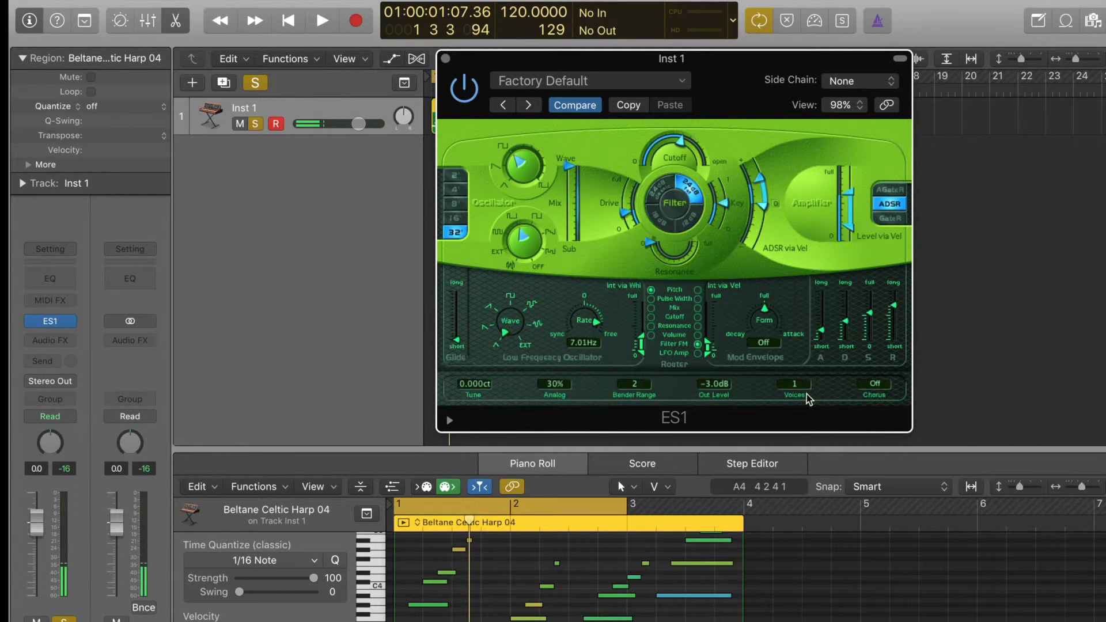
Step: Set the ES1 to 3 voices and audition the loop
drag(799, 390, 805, 382)
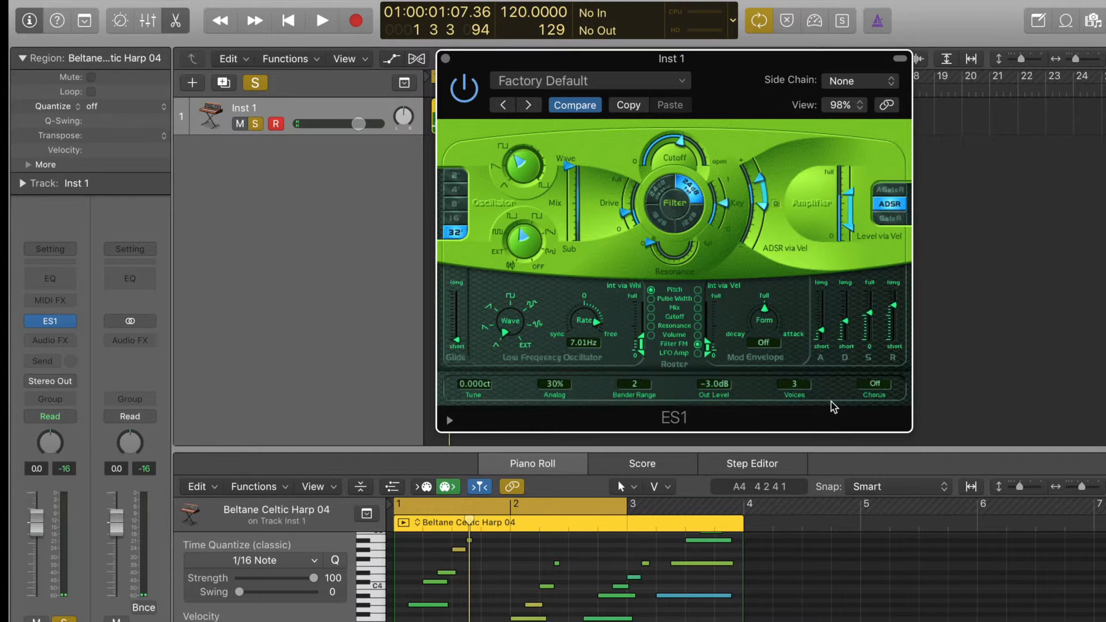
key(space)
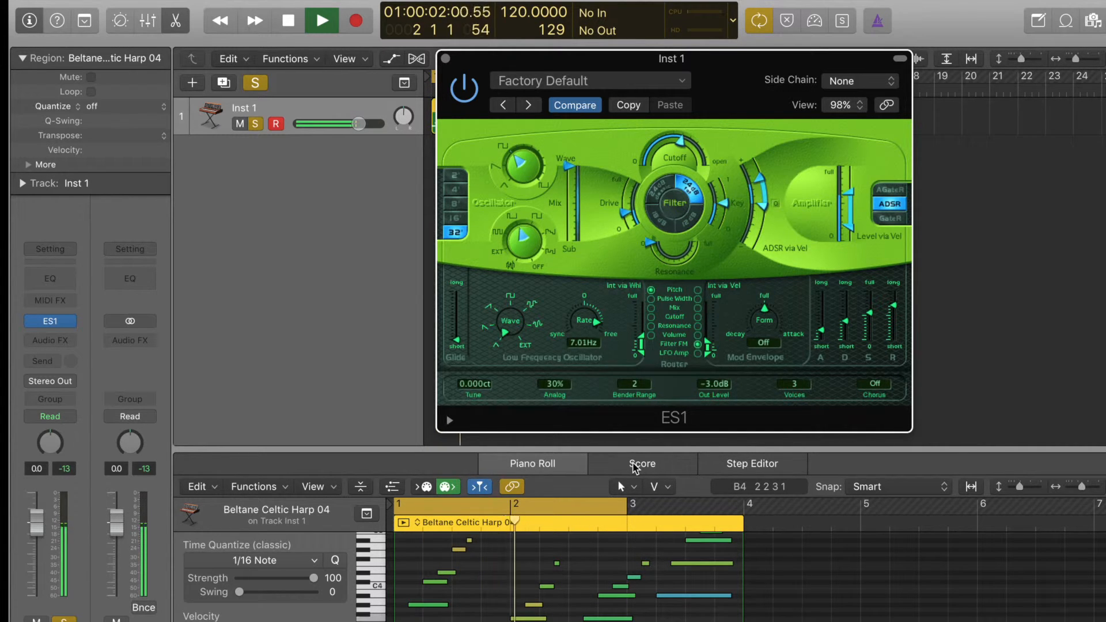
key(space)
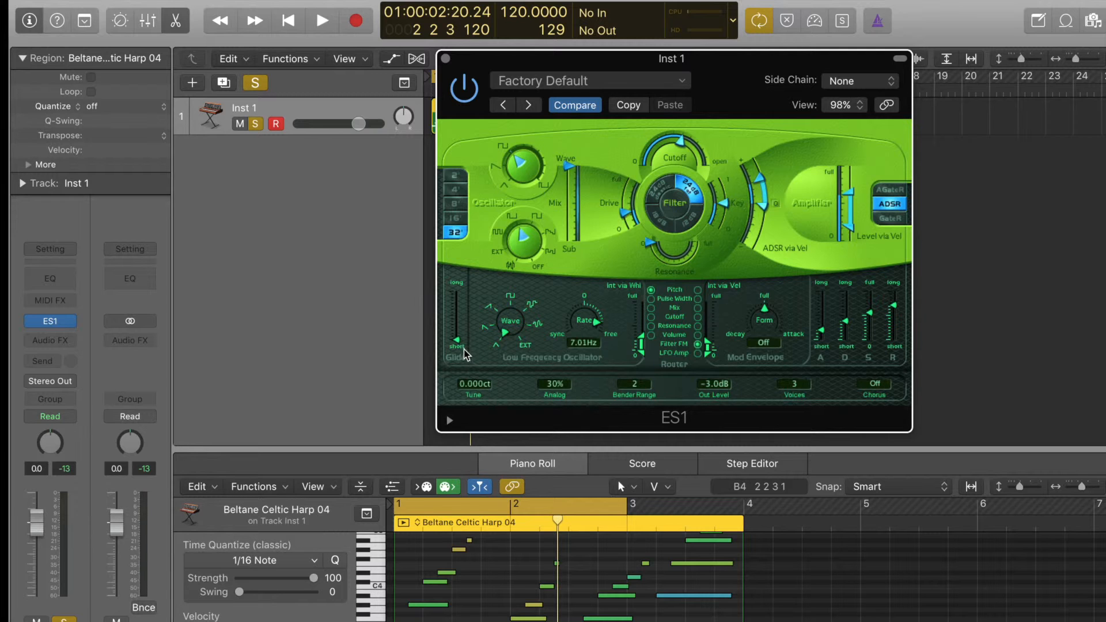
Step: Raise the glide to about halfway during playback, set the voices to 1, and switch the oscillator octave to 4'
key(space)
drag(459, 344, 466, 319)
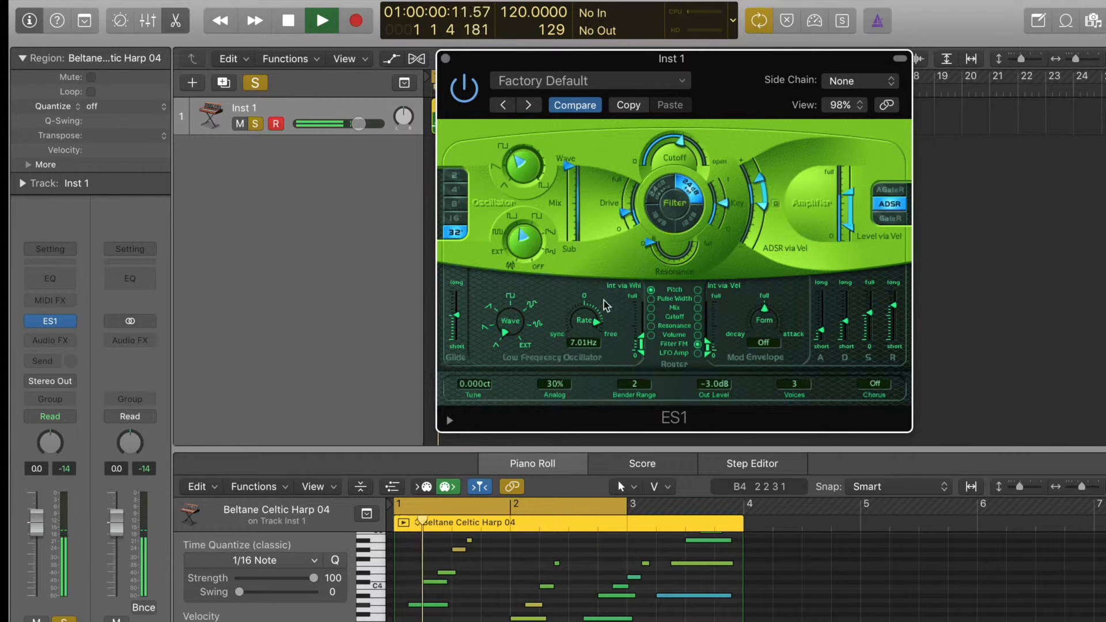
drag(794, 382, 796, 427)
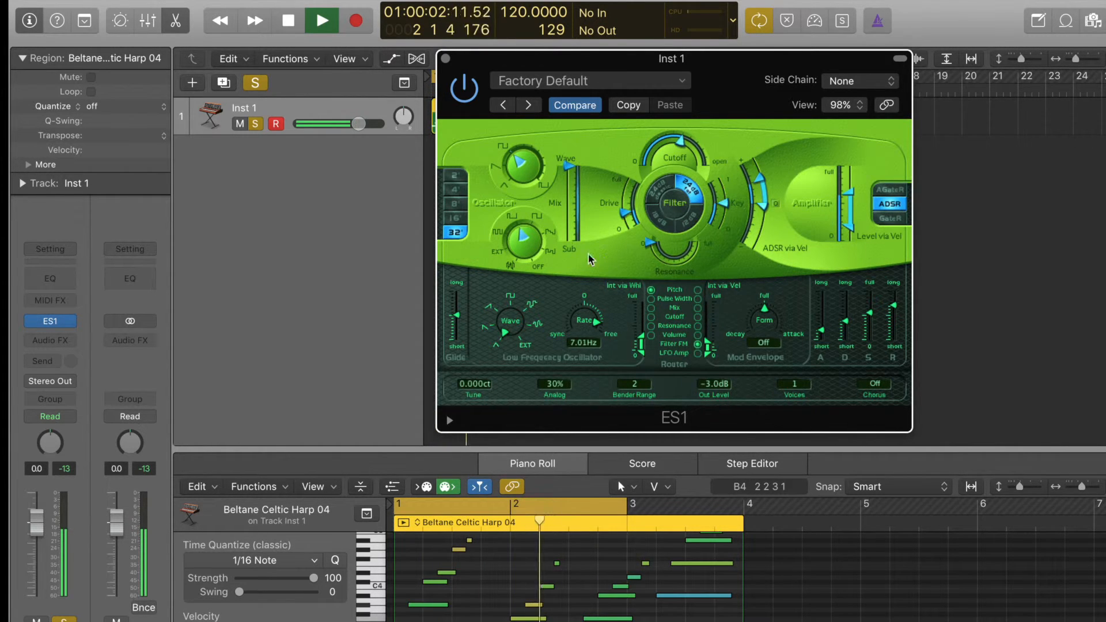
click(455, 190)
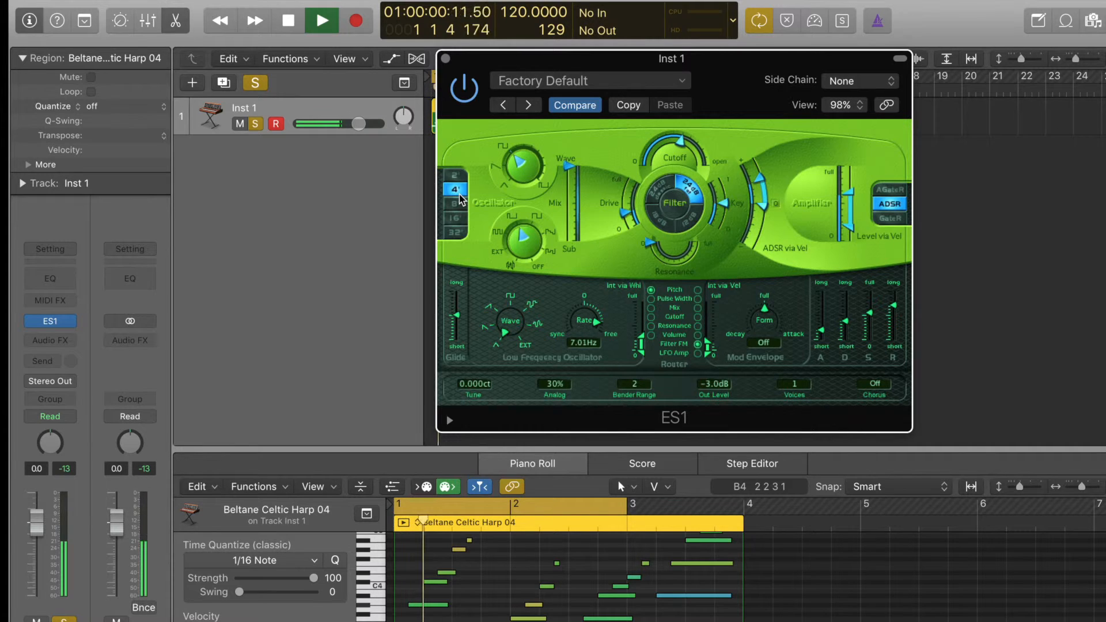
Step: Reduce the glide to slightly above its shortest setting and audition the loop with the oscillator octave at 8'
drag(459, 321, 460, 341)
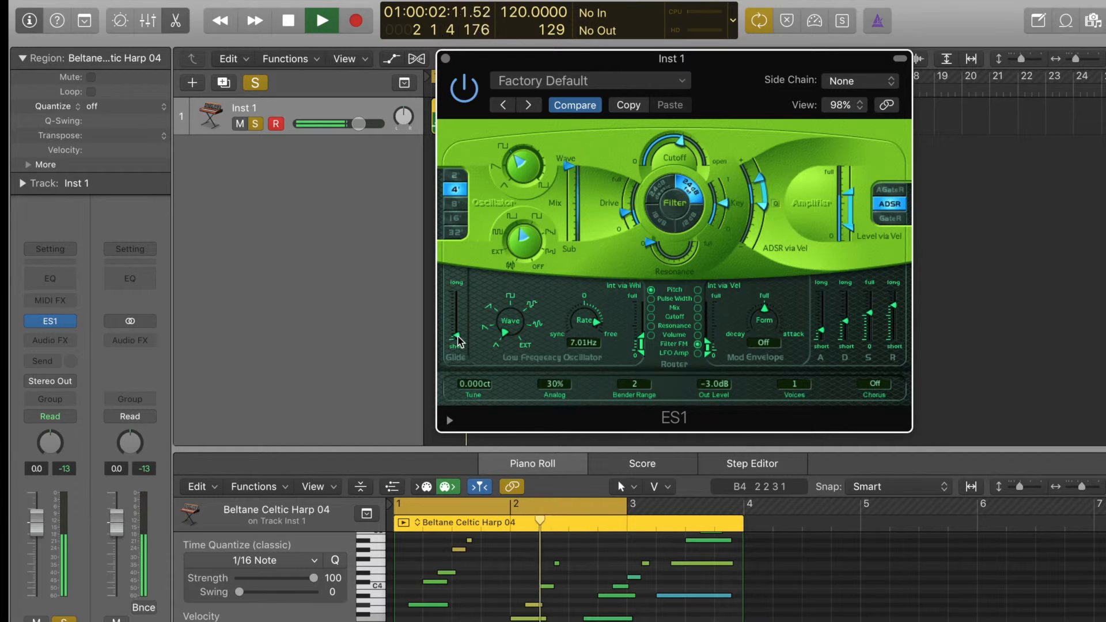
drag(459, 340, 460, 336)
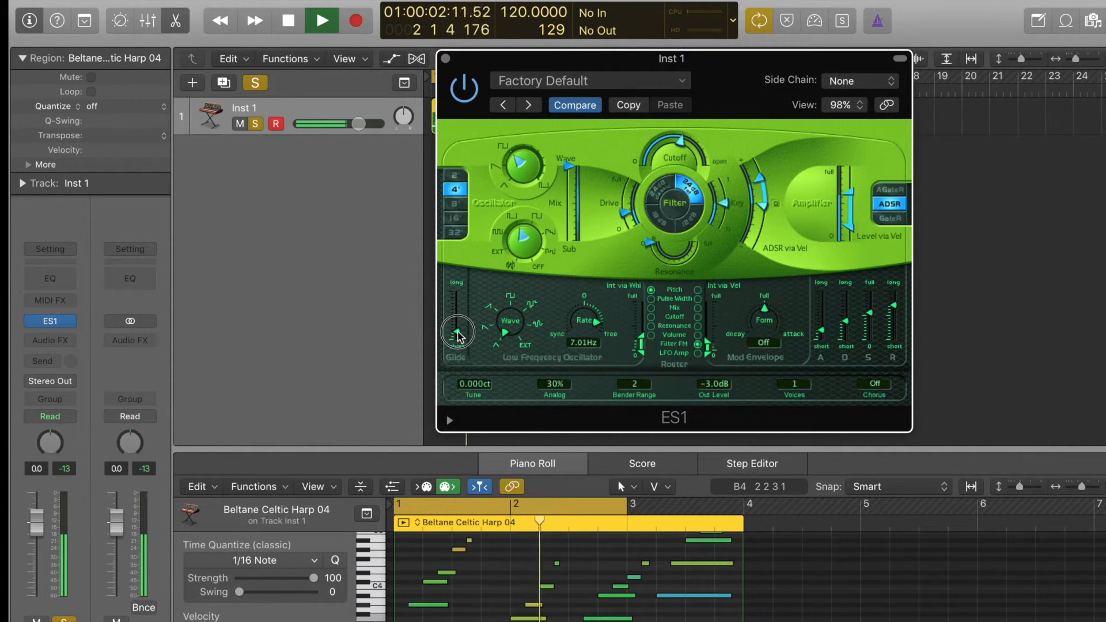
drag(458, 333, 458, 333)
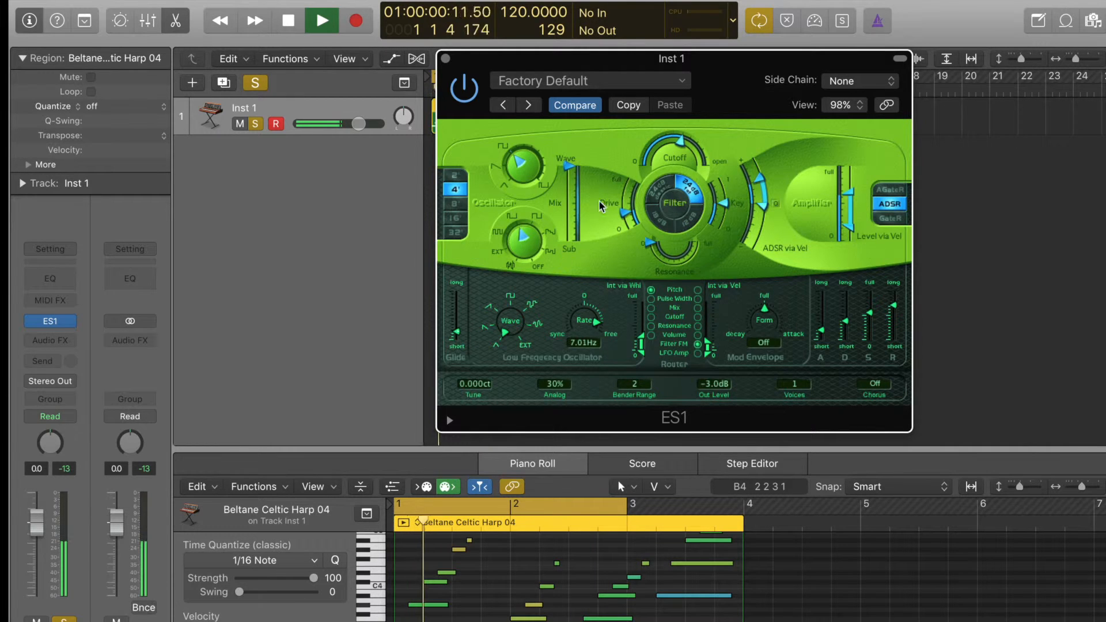
click(455, 205)
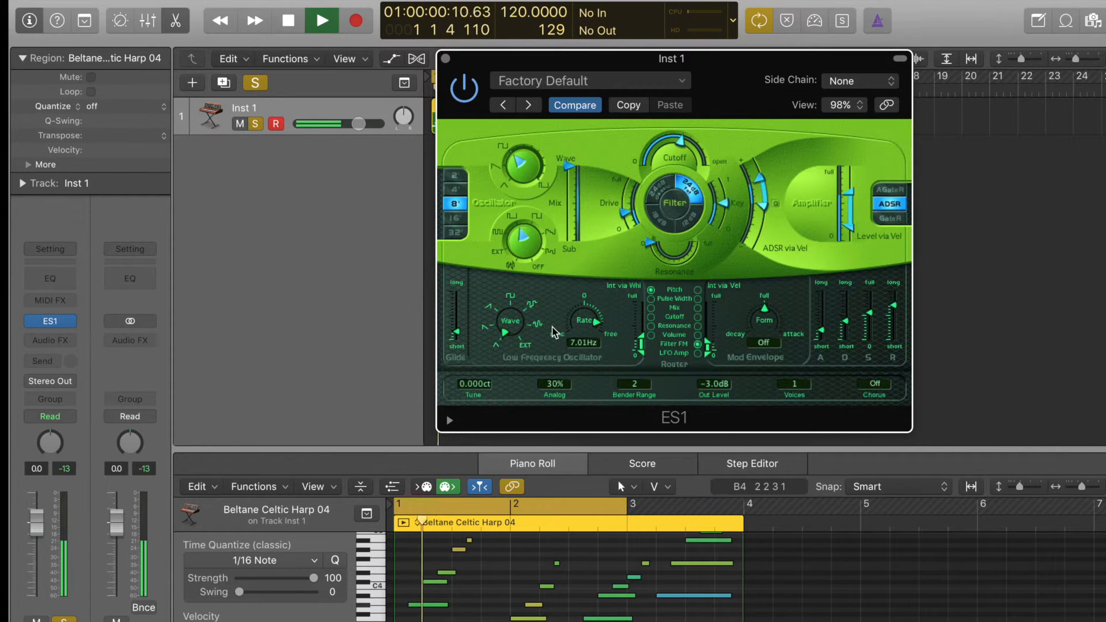
key(space)
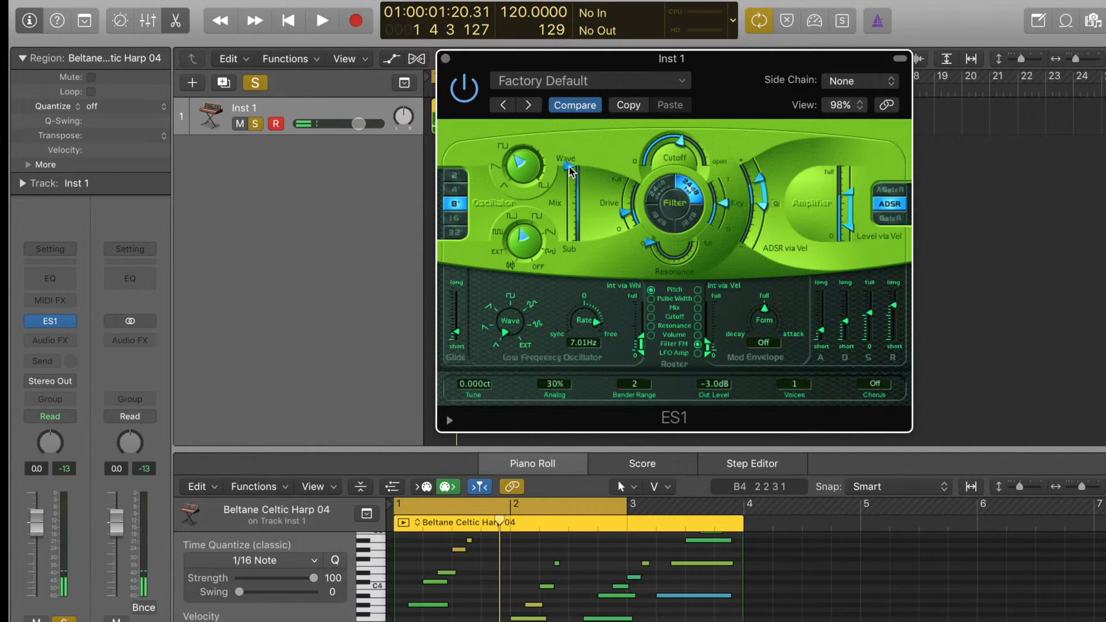
Step: Audition the loop with the mix about halfway between Wave and Sub and the sub waveform next to OFF selected
drag(570, 167, 571, 187)
key(space)
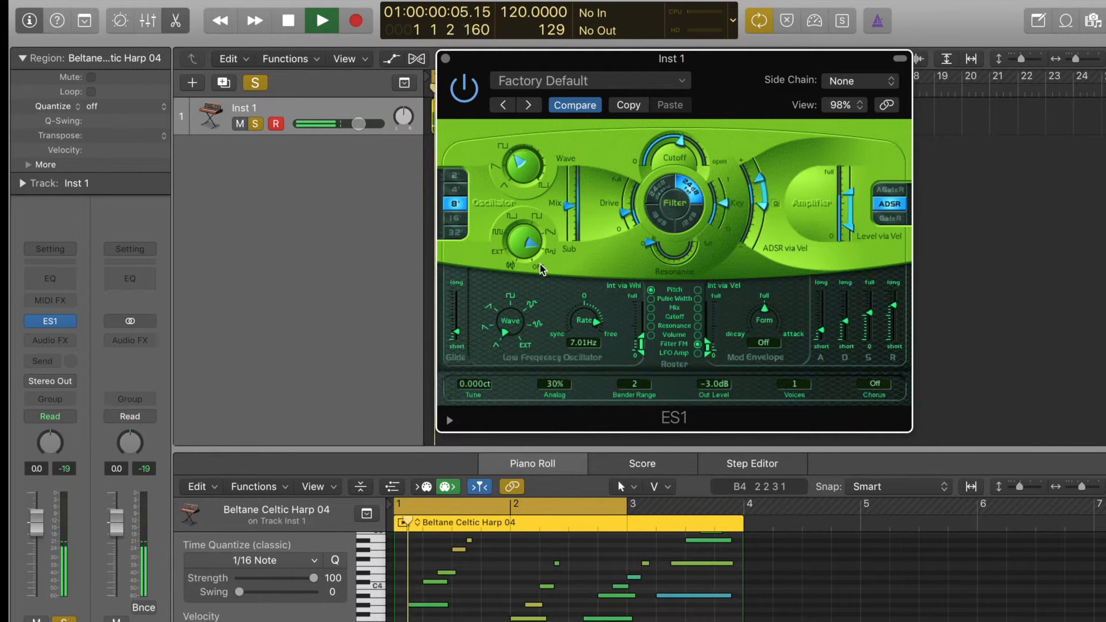
key(space)
Step: Set the oscillator mix fully to Sub, change the sub-oscillator waveform to noise, and play the loop
drag(571, 208, 567, 270)
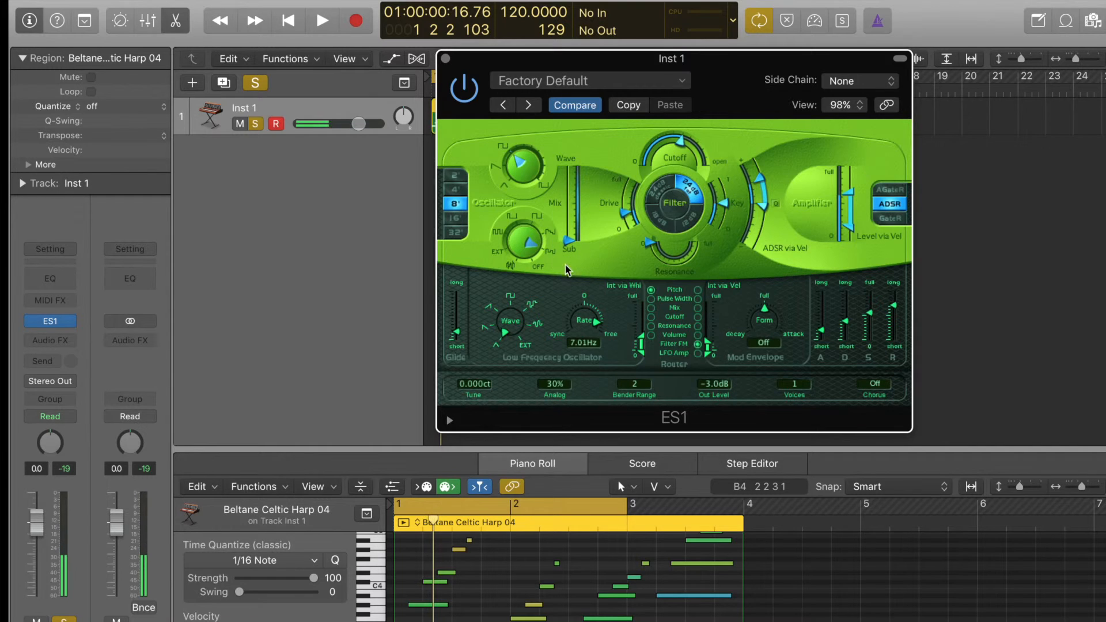
key(space)
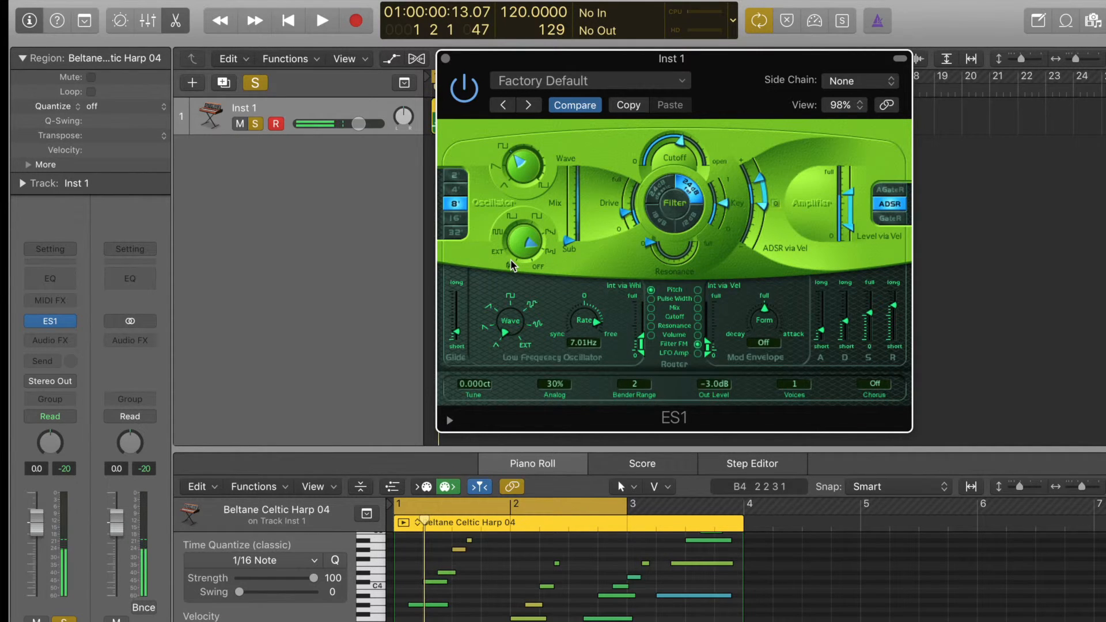
click(513, 269)
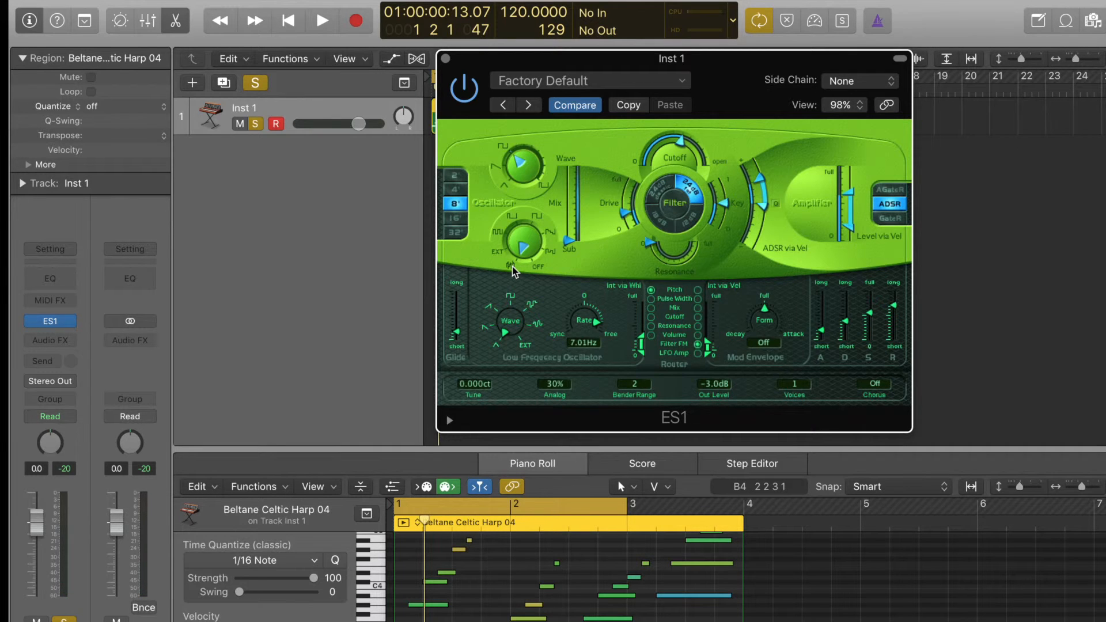
key(space)
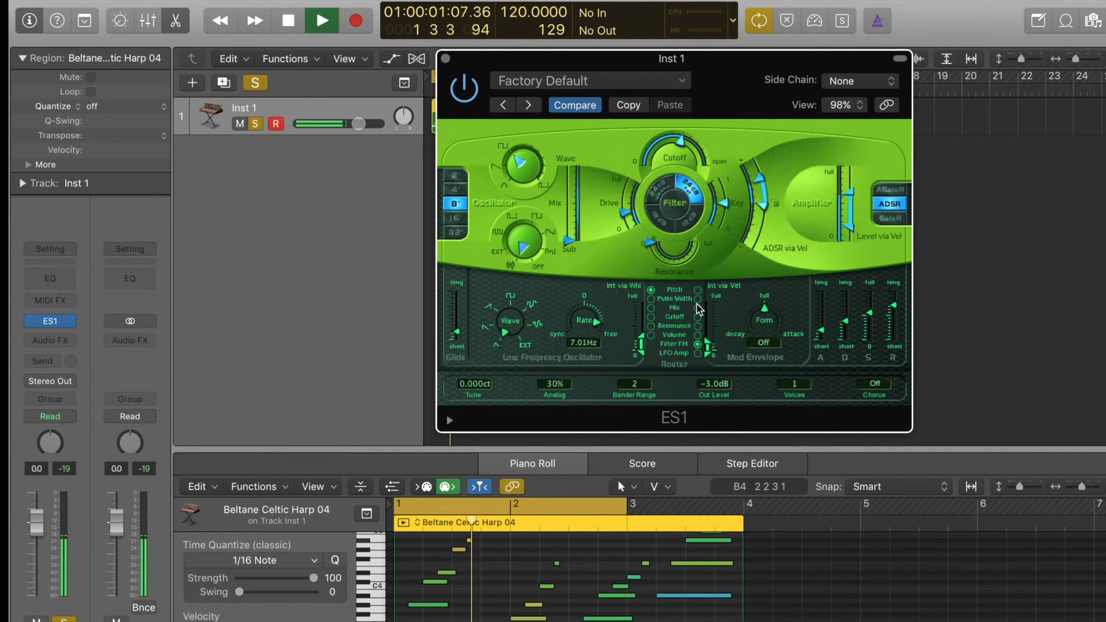
Step: Open the ES1 filter cutoff fully and raise the resonance to full while the loop plays
drag(681, 141, 699, 162)
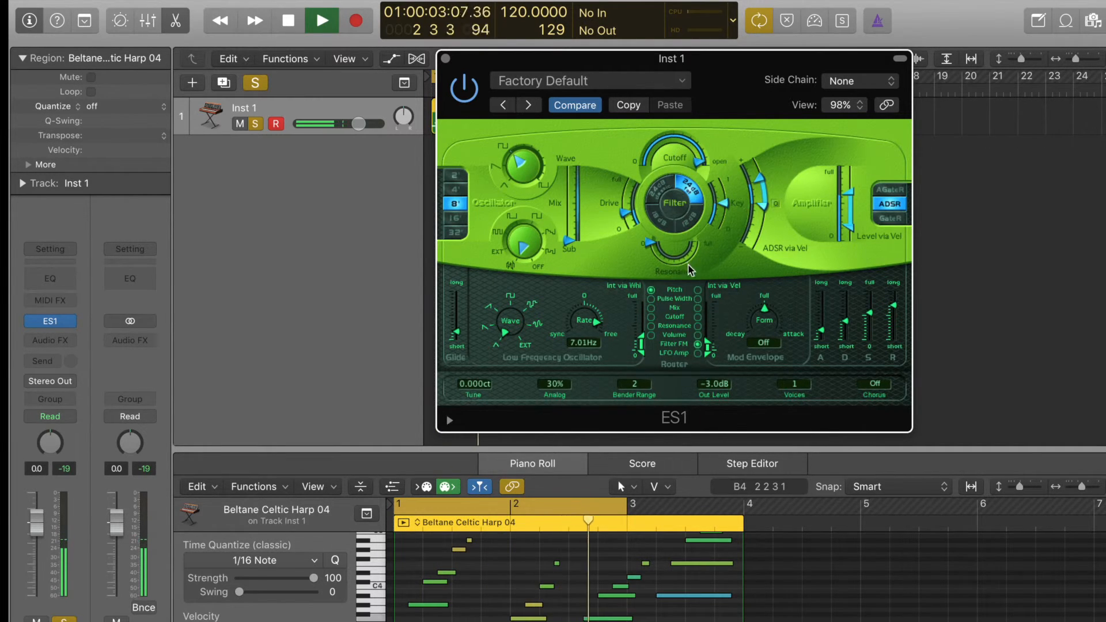
drag(678, 245, 679, 84)
Step: Set the envelope's sustain and release to minimum, decay to about a third, and glide to its shortest while auditioning the loop
drag(894, 306, 899, 389)
drag(870, 313, 850, 334)
click(845, 326)
key(space)
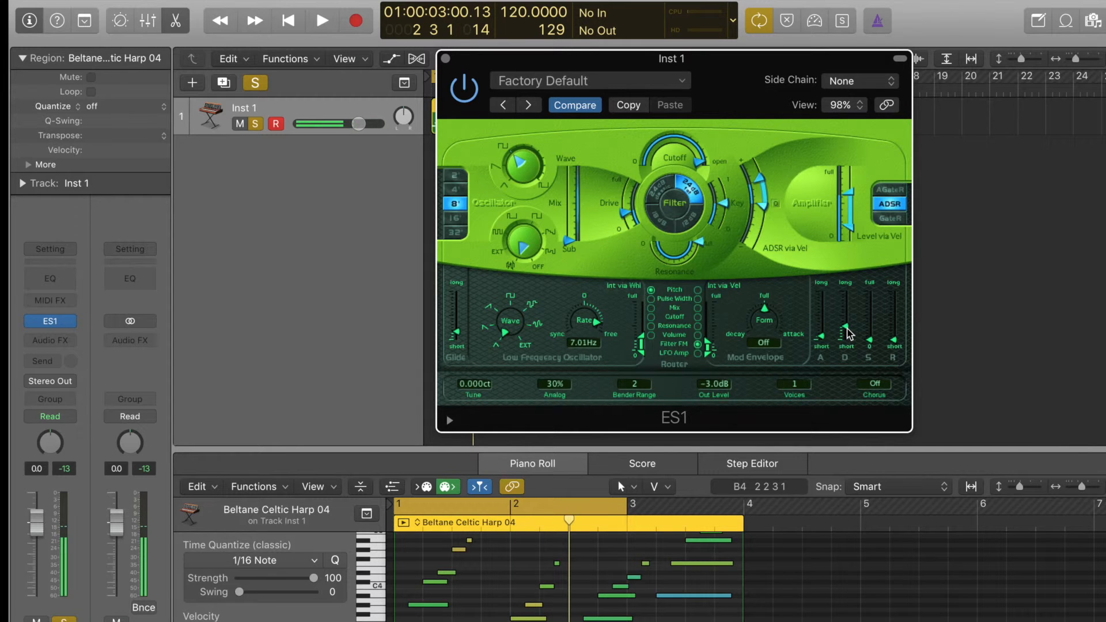
key(space)
drag(849, 334, 849, 333)
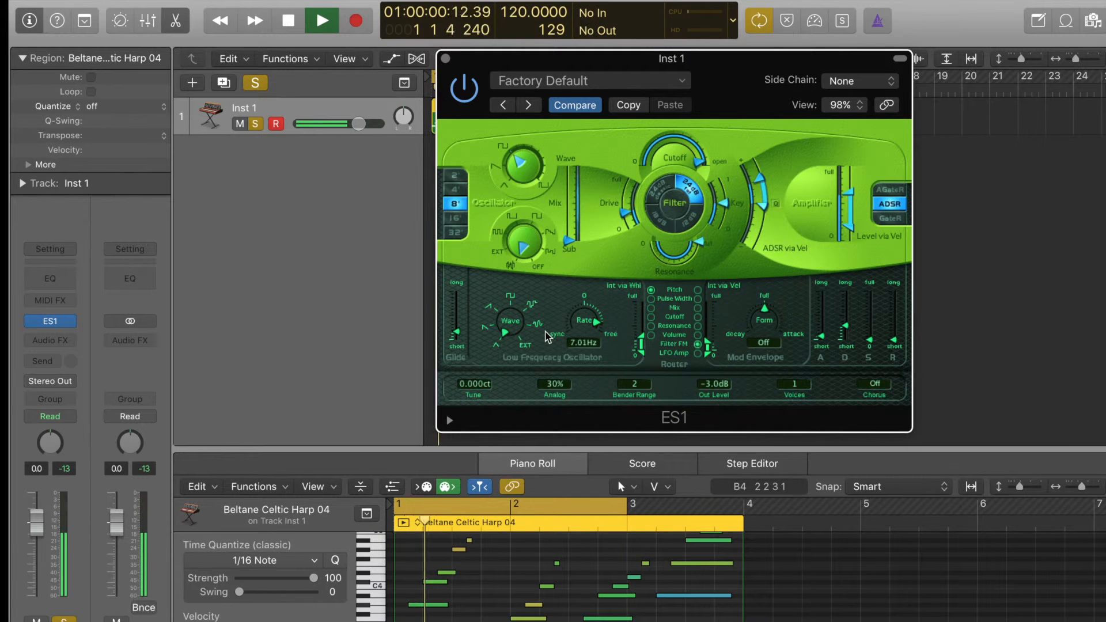
drag(457, 332, 461, 368)
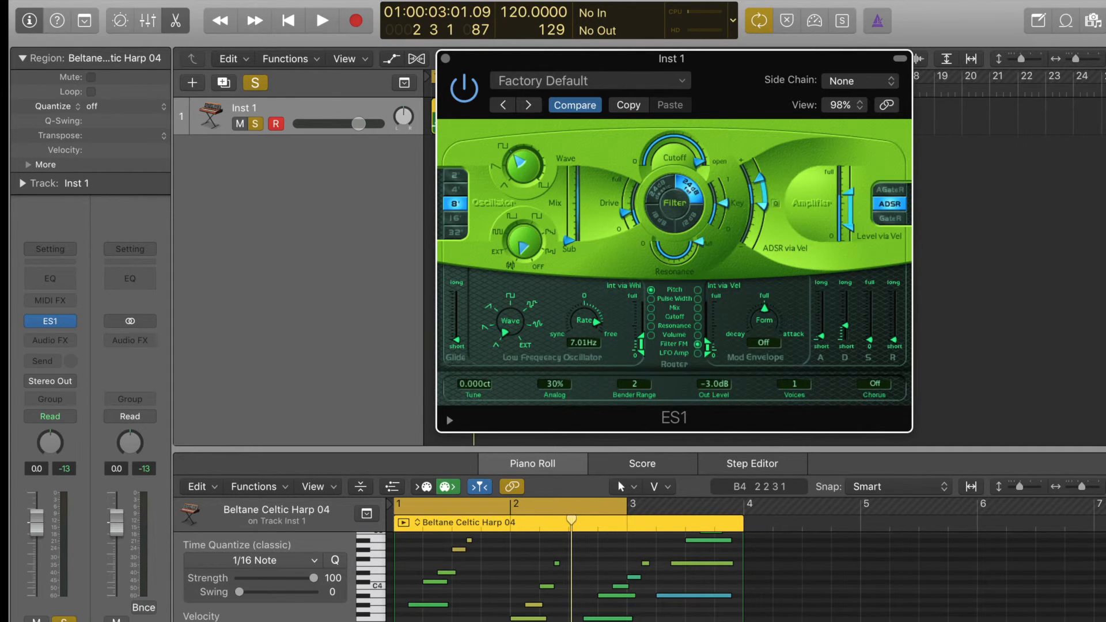
Step: Reopen the recent project ES1111, discarding the unsaved changes and declining the additional content download
click(143, 2)
mouse_move(249, 38)
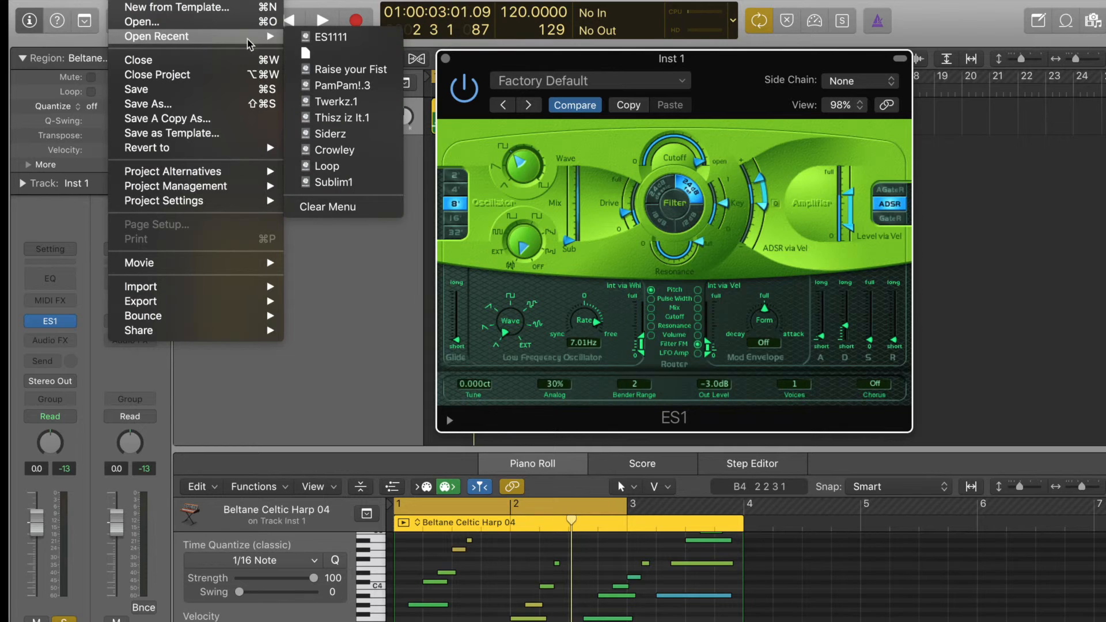
click(346, 38)
click(680, 218)
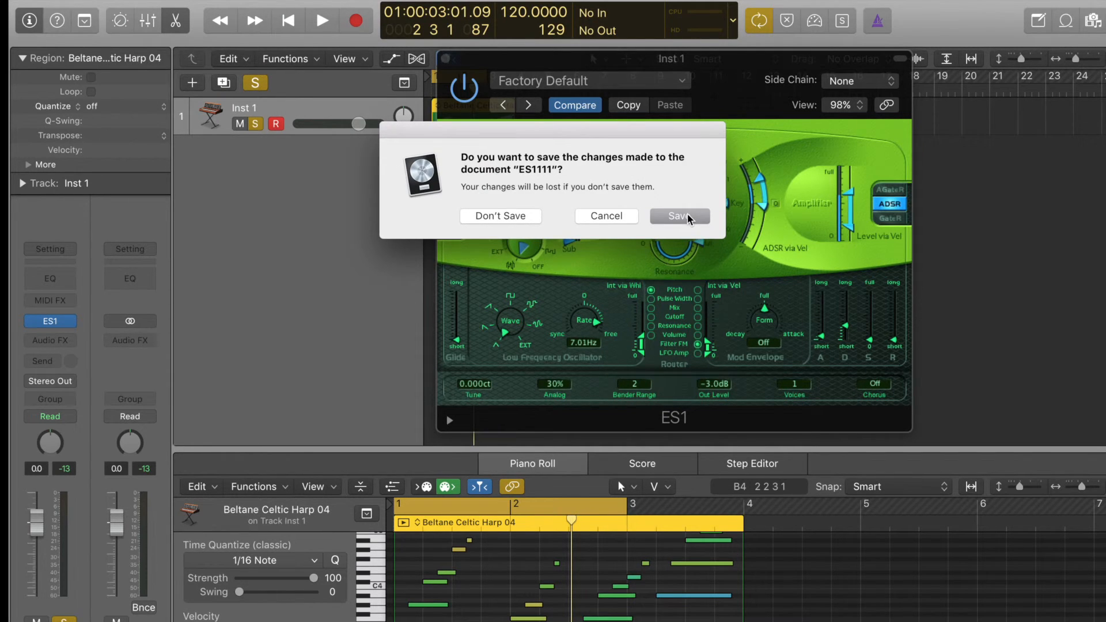
click(507, 217)
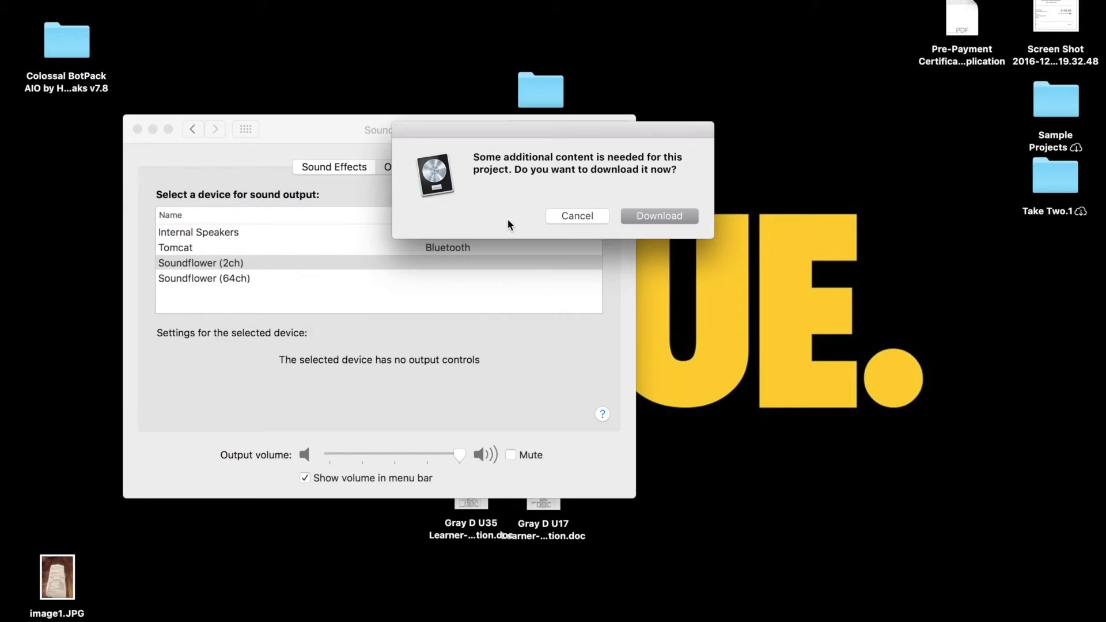
click(588, 217)
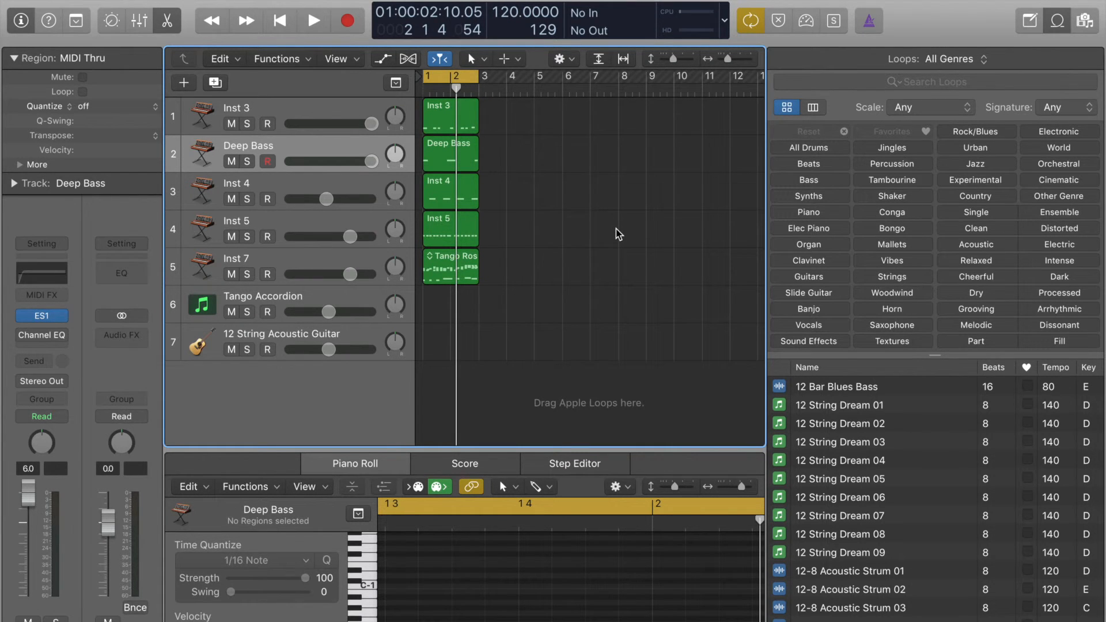
Step: Audition the layered two-bar loop and hide the Apple Loops browser
key(space)
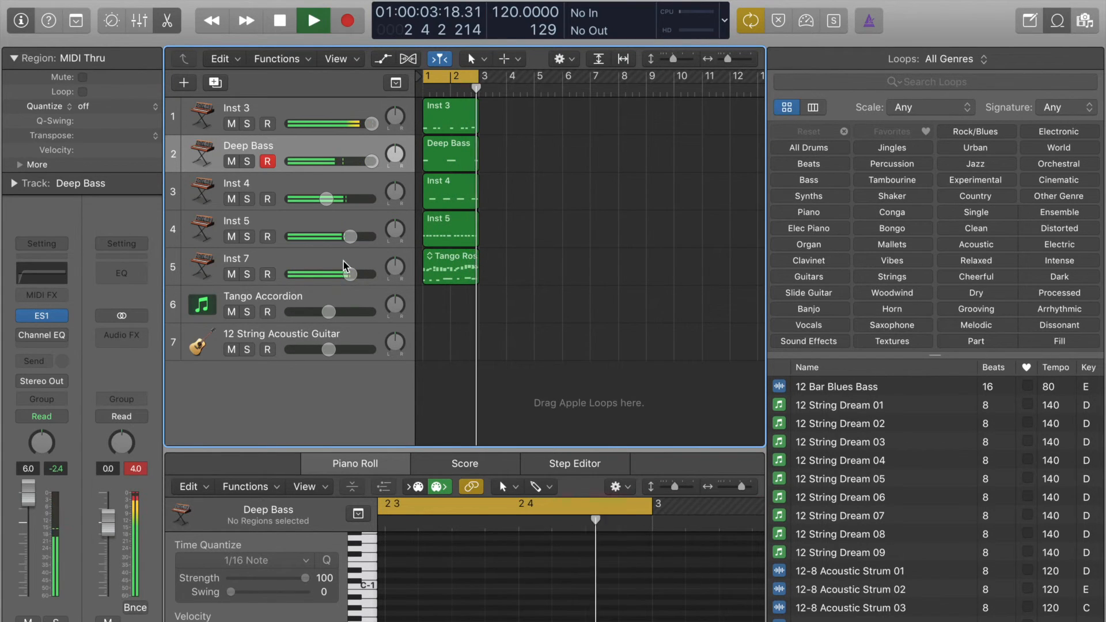
key(space)
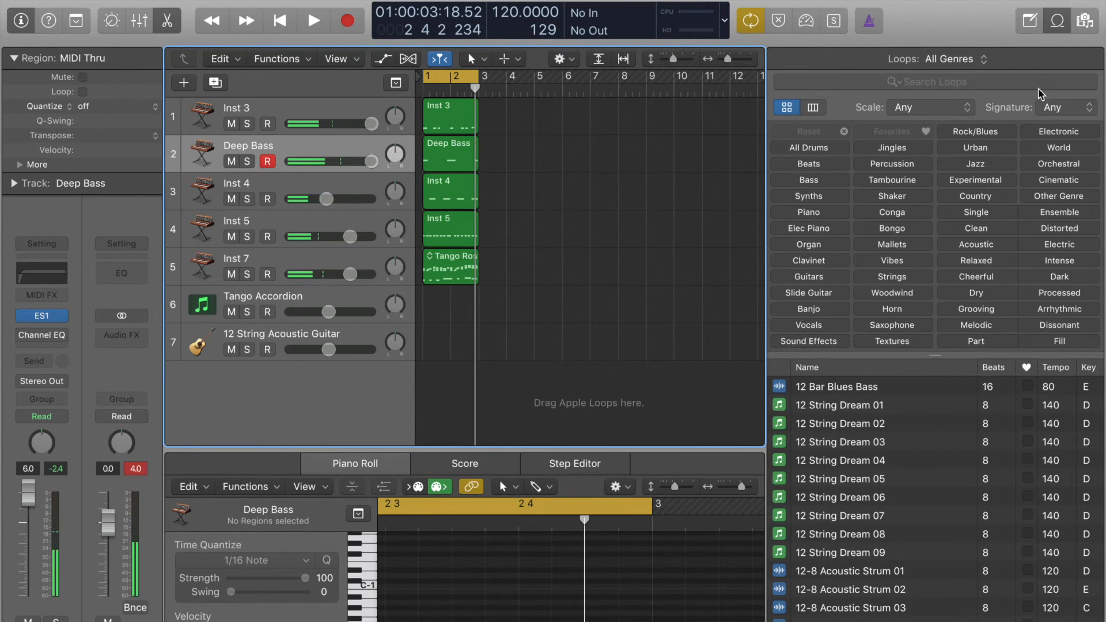
click(1057, 25)
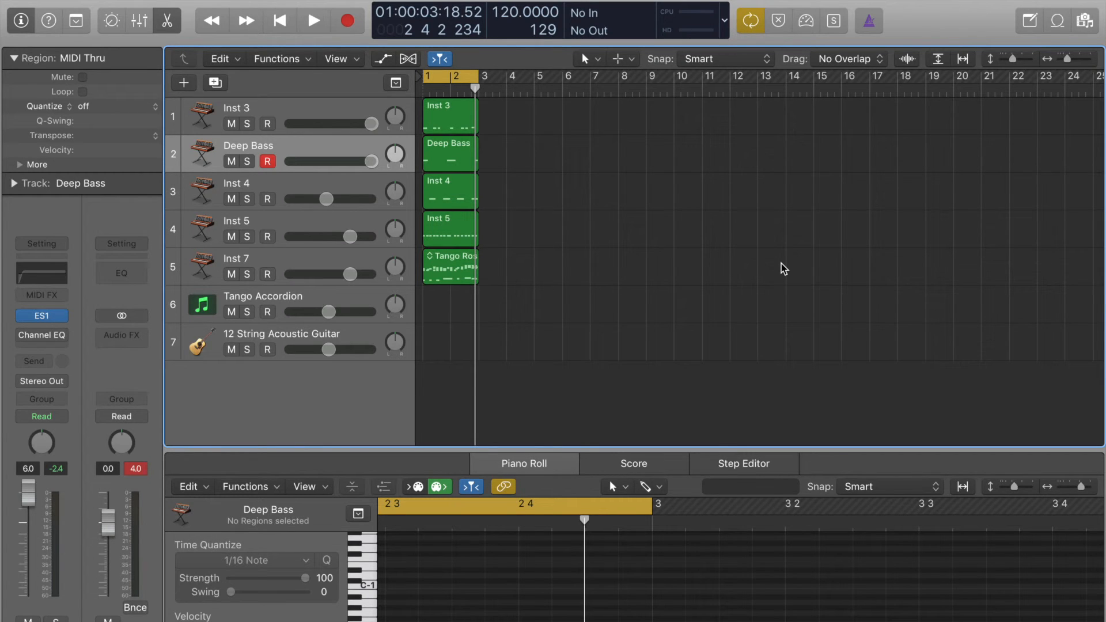
Step: Inspect the ES1 settings and the Synth Leads presets on the Inst 3 track, and close the plug-in window
click(272, 115)
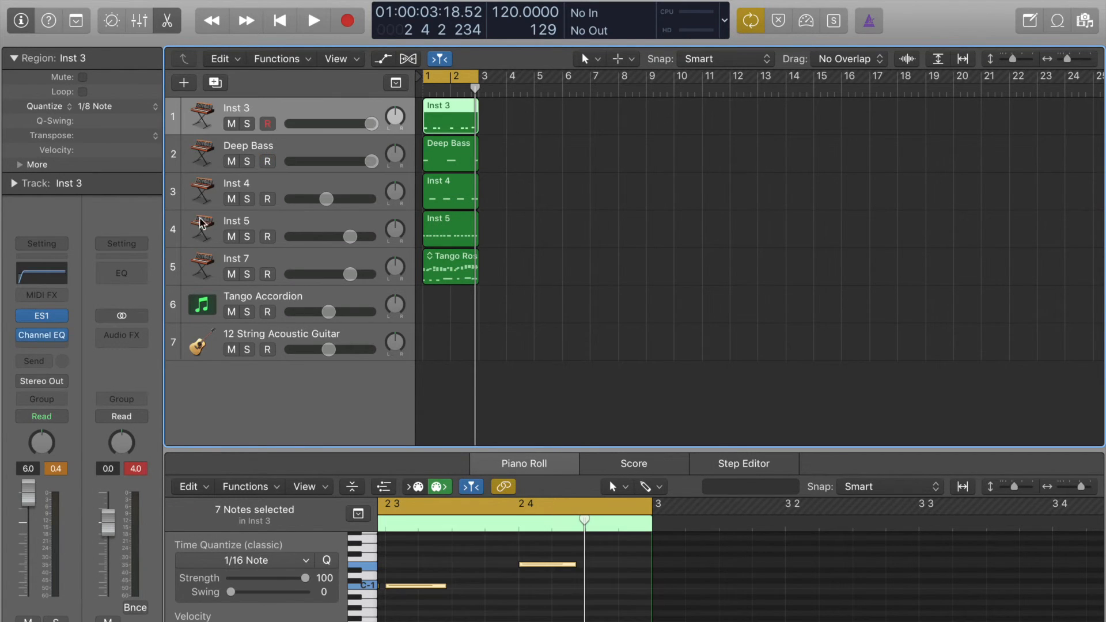
click(41, 317)
click(197, 52)
mouse_move(211, 291)
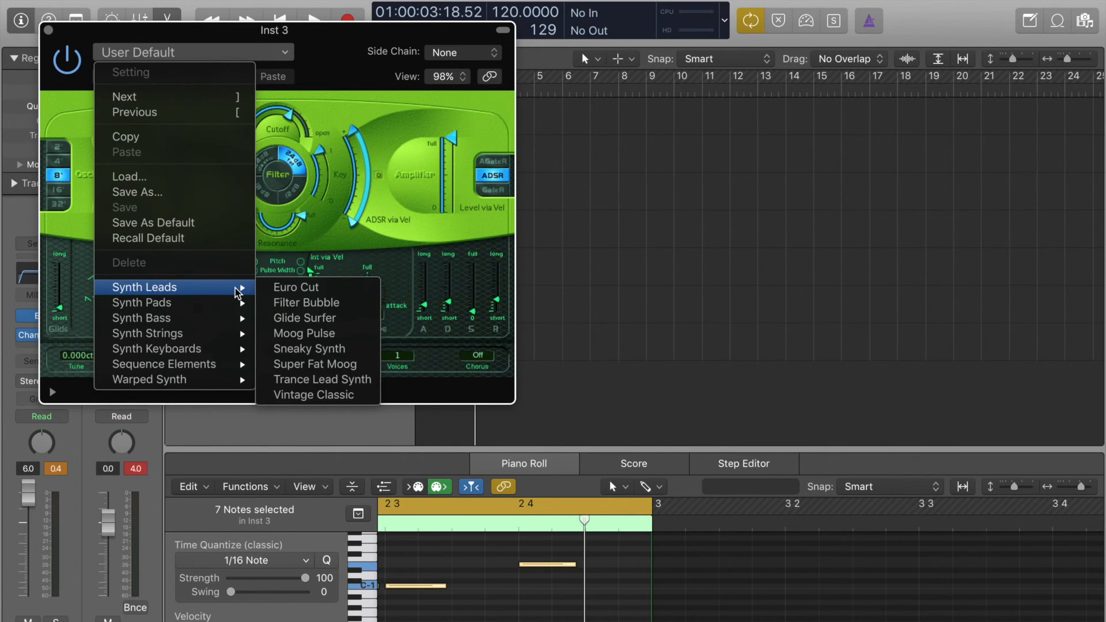
click(729, 251)
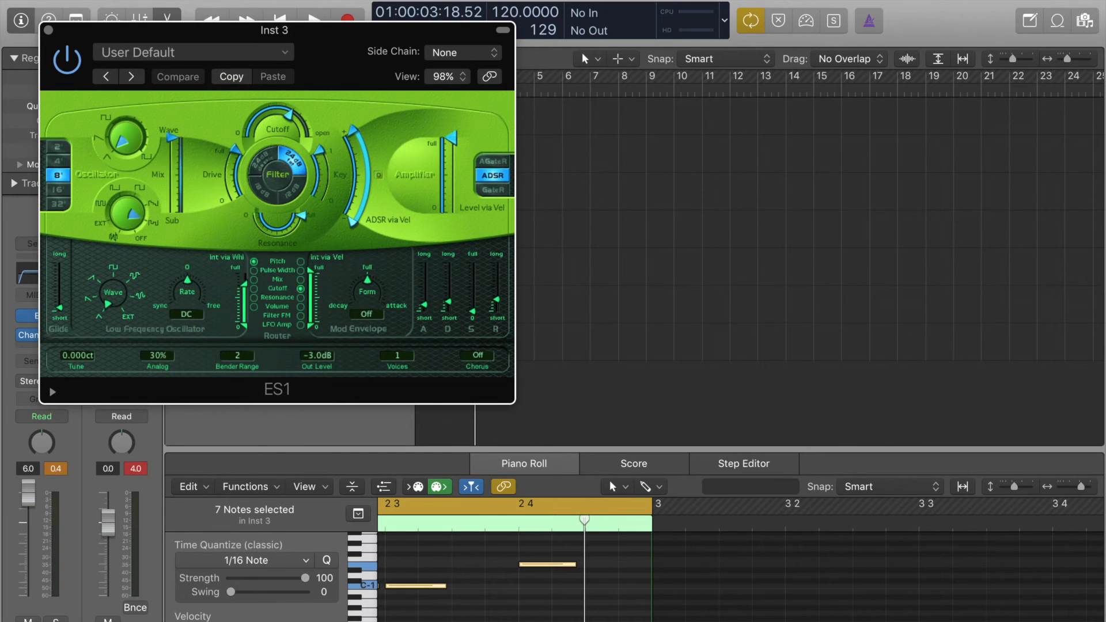
click(49, 31)
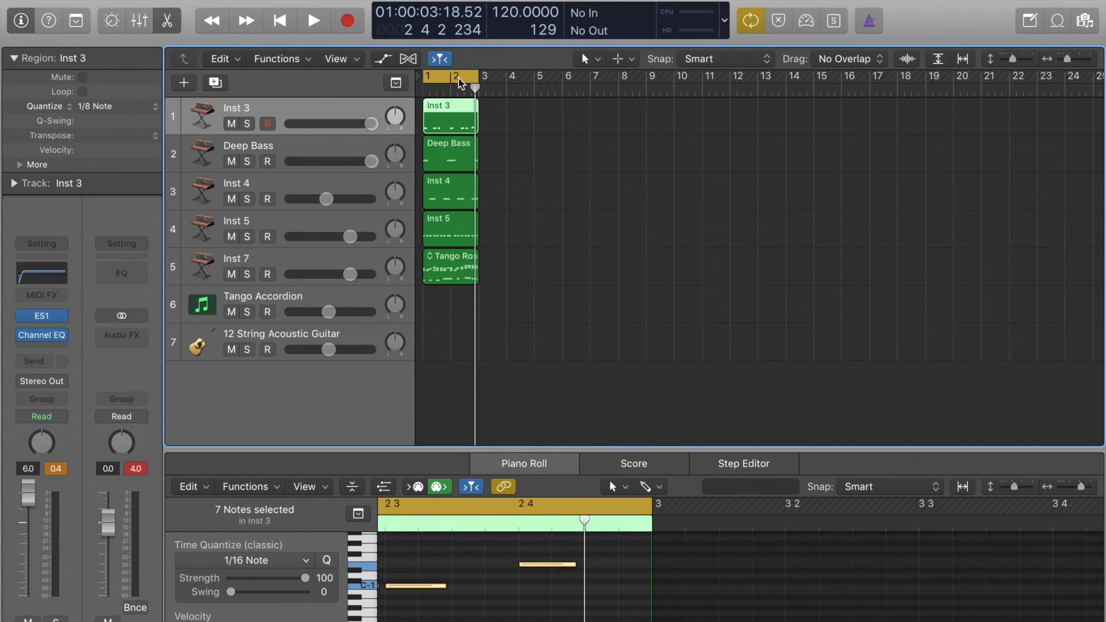
Step: Extend the cycle range from bar 1 to the start of bar 9
drag(478, 86, 643, 99)
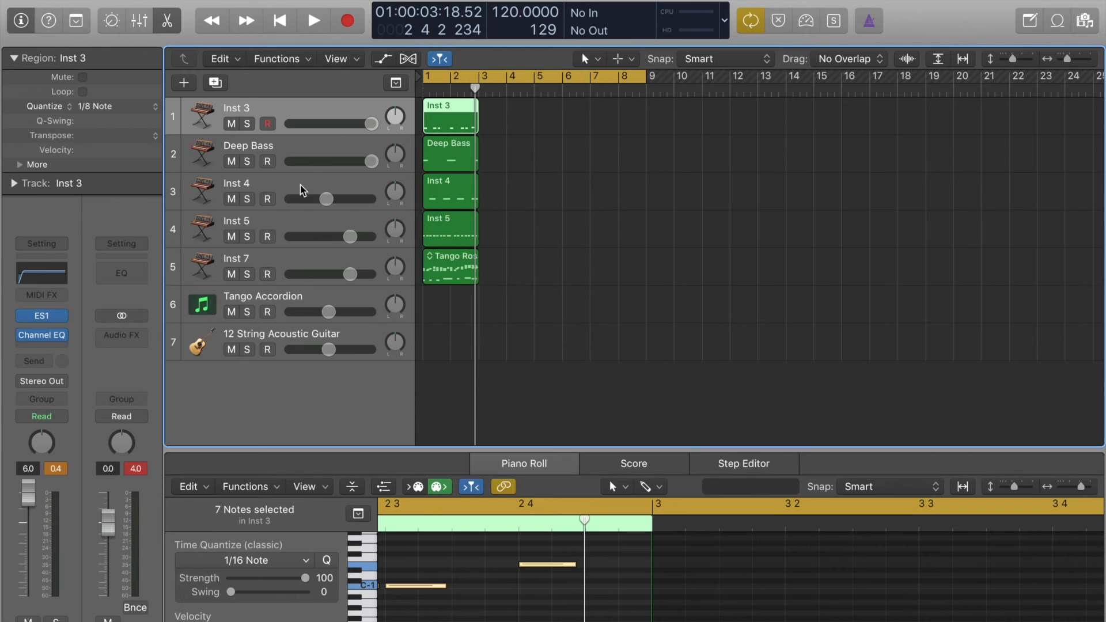
Step: Step through the synth tracks from Deep Bass downward to review their regions, return to Inst 5, and deselect its region
key(Down)
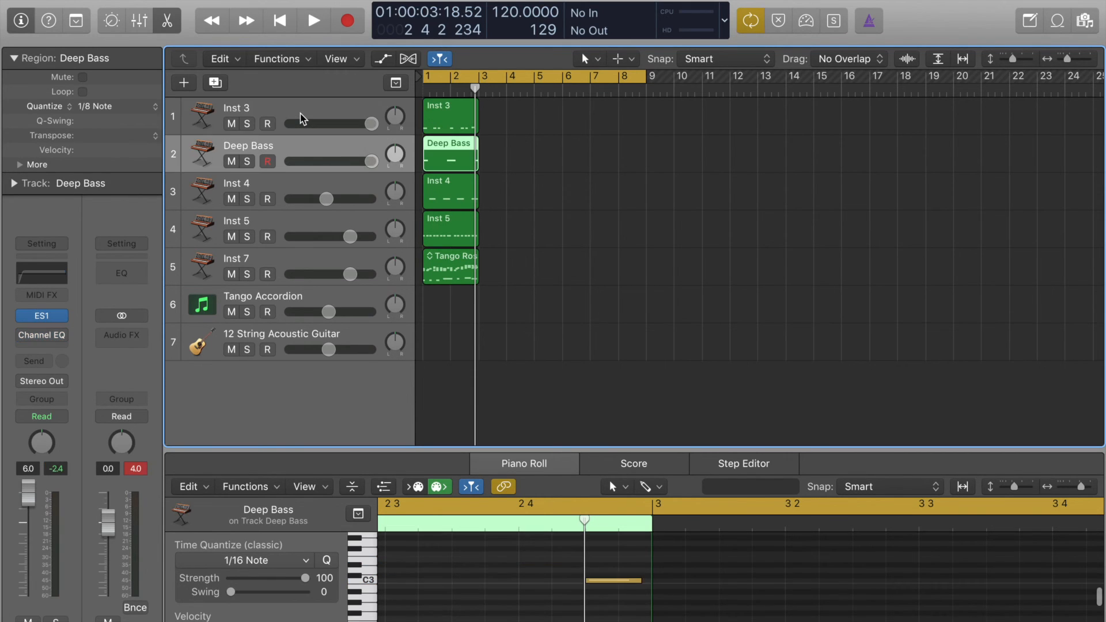
key(Down)
key(Down)
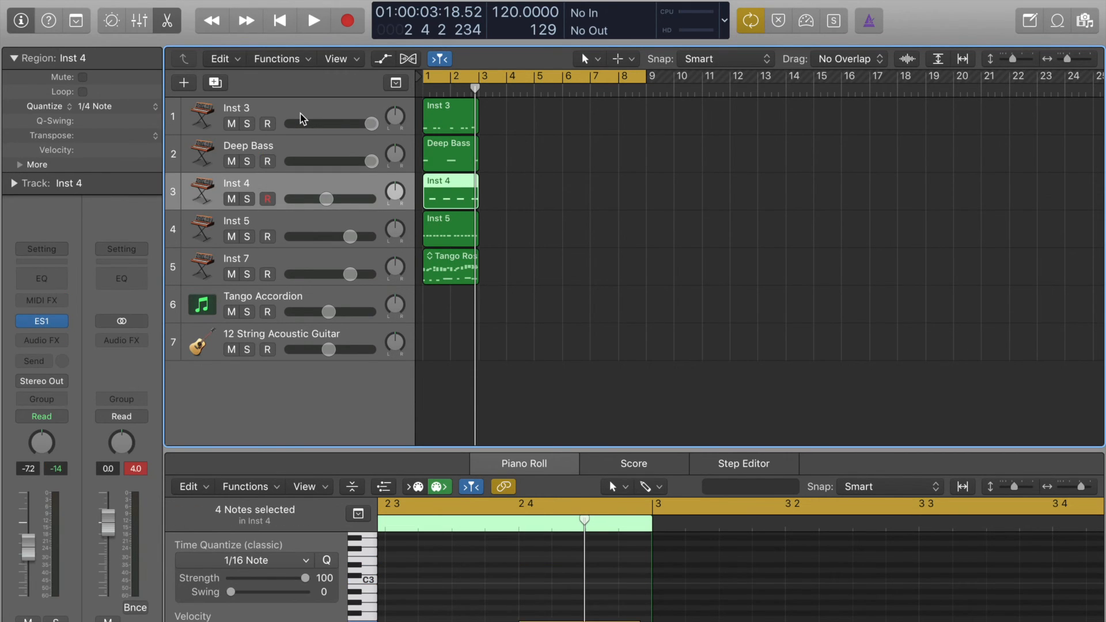
key(Down)
key(Down)
key(Up)
key(Up)
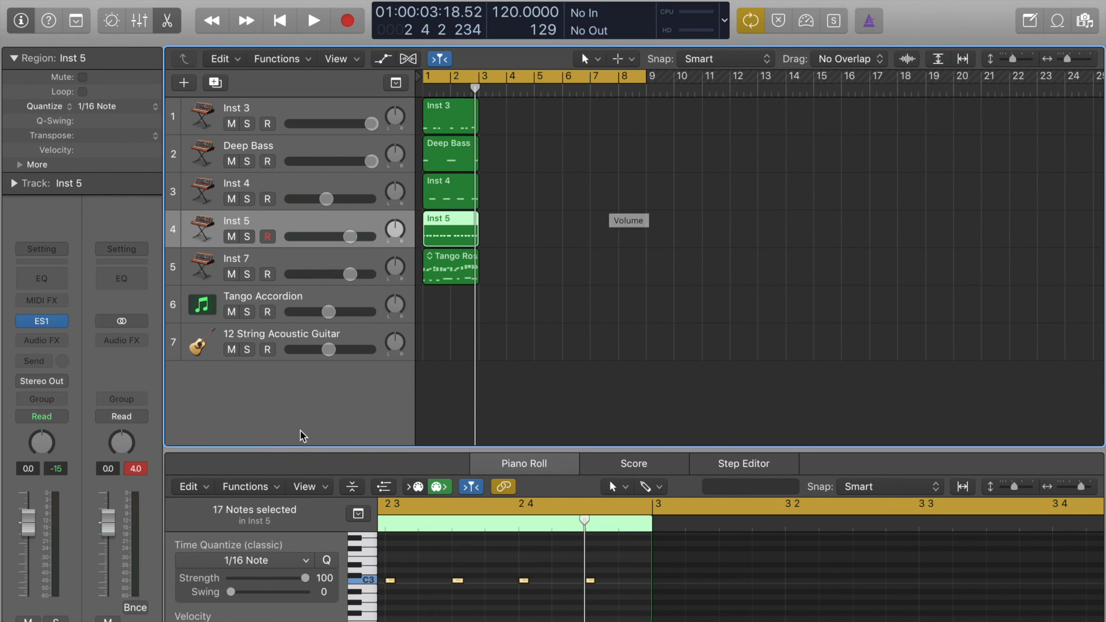
click(646, 201)
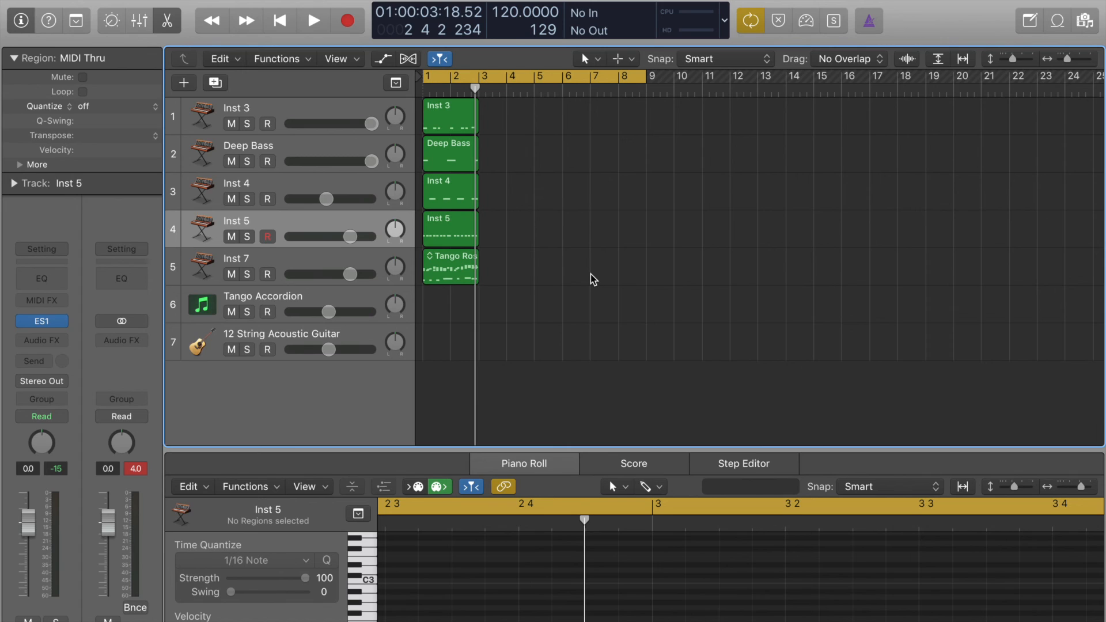